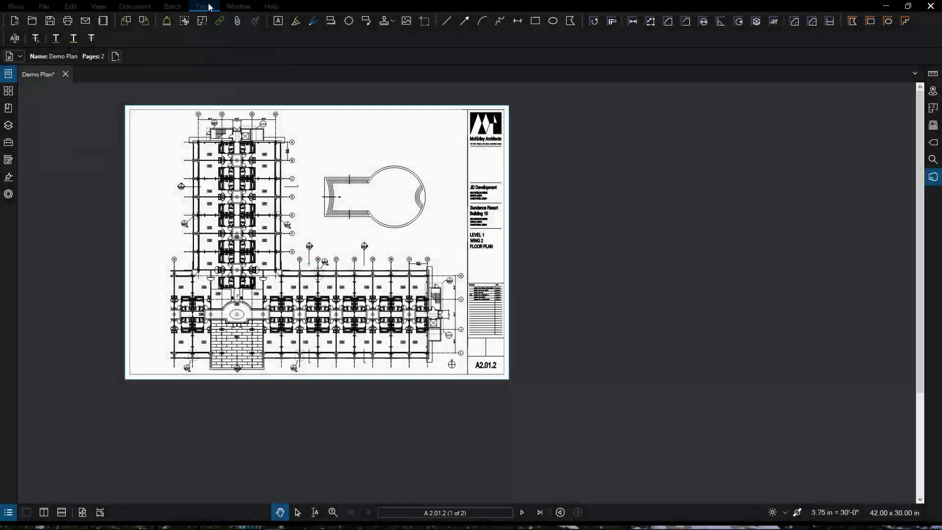
# Calibrate the page scale using grid lines J and L as the two reference points for 20'-8"
pyautogui.click(206, 10)
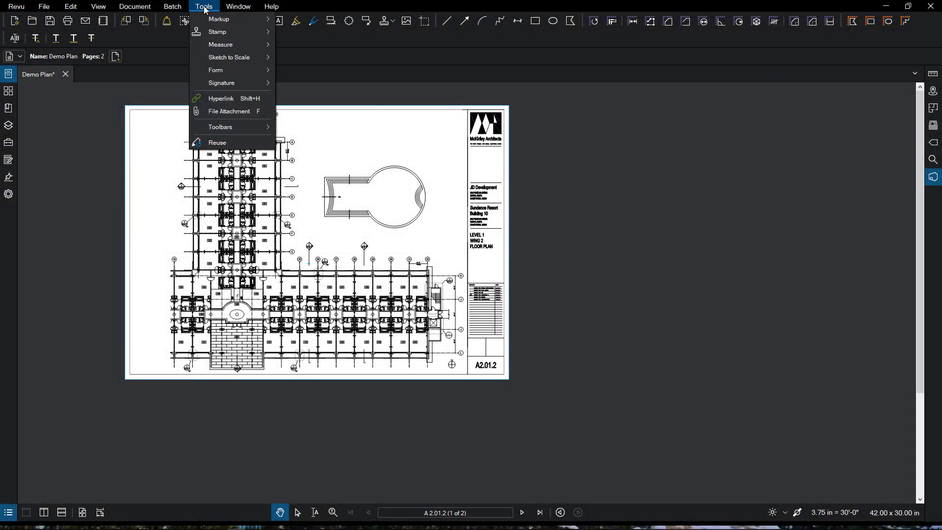
pyautogui.moveTo(222, 45)
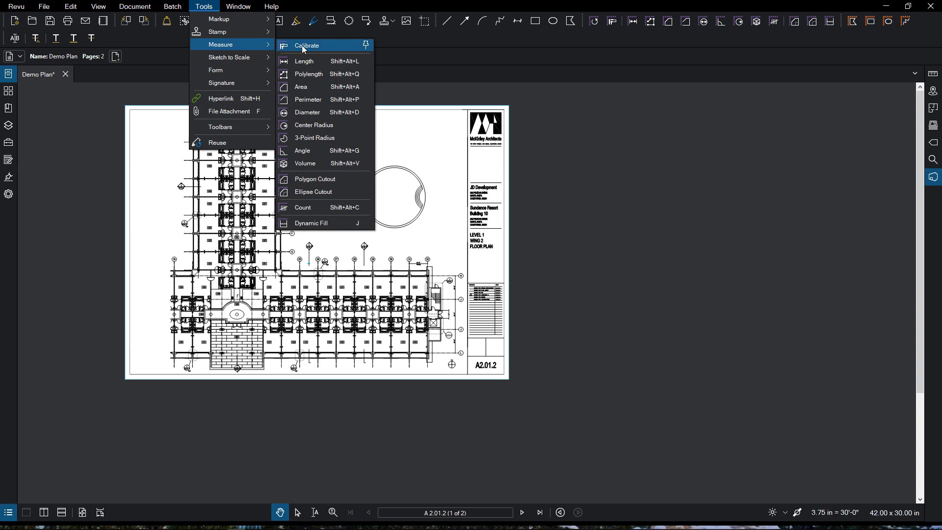
pyautogui.click(302, 46)
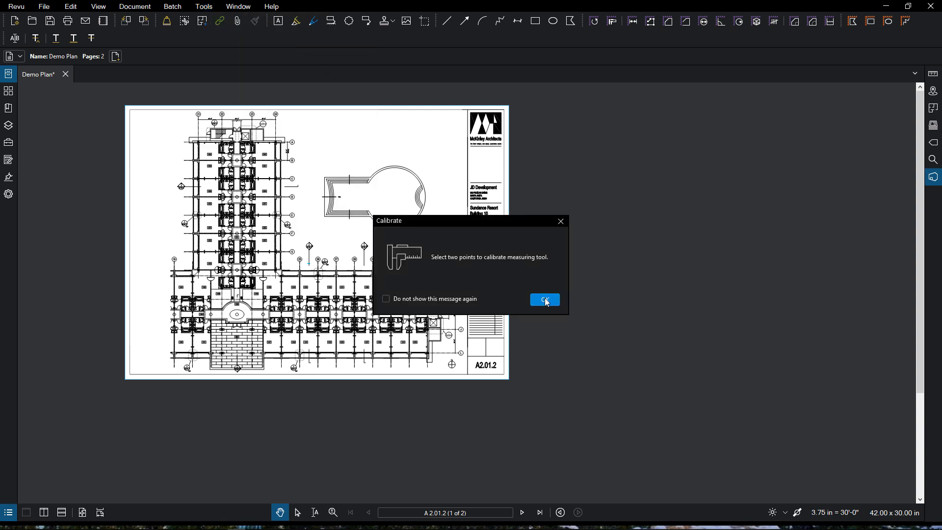
pyautogui.click(544, 300)
pyautogui.scroll(4, 493, 394)
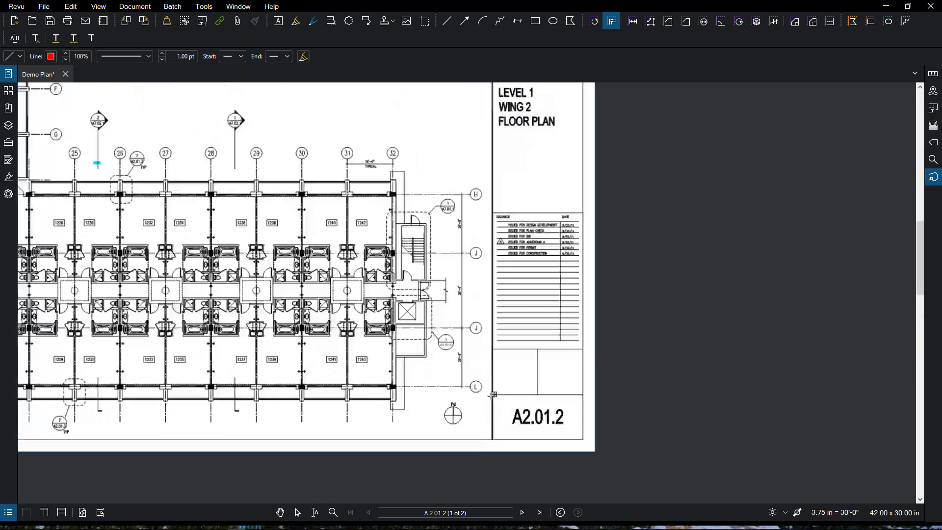
pyautogui.scroll(4, 493, 394)
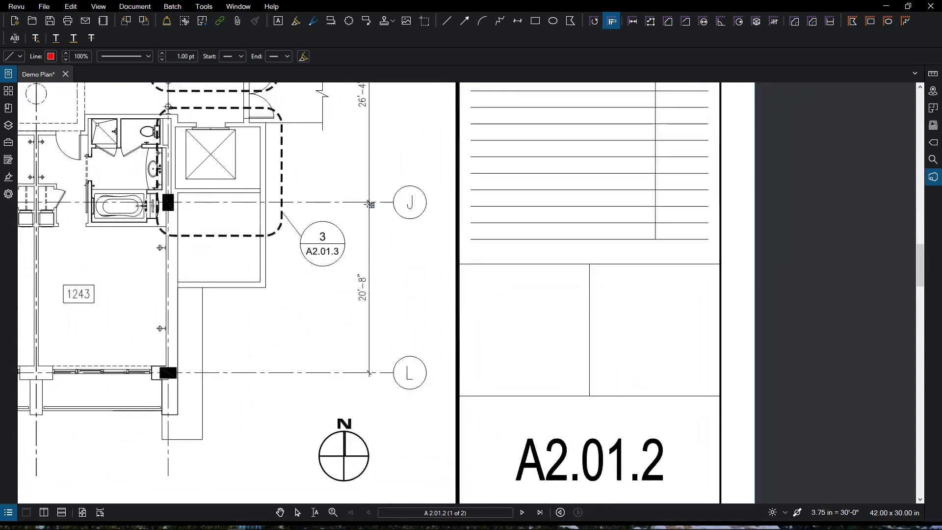
pyautogui.click(369, 202)
pyautogui.click(369, 373)
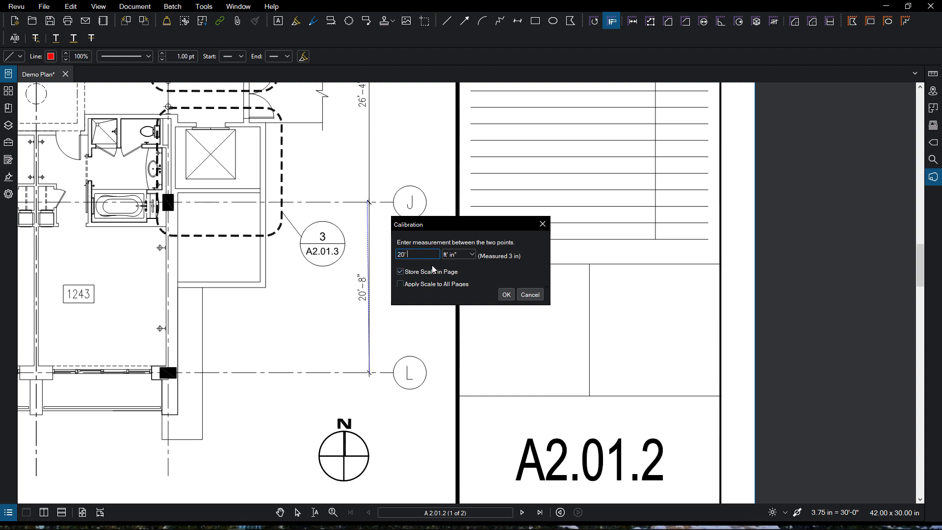
# Confirm the 20'-8" calibration and start a new Area measurement
pyautogui.click(507, 294)
pyautogui.hotkey('shift', 'alt', 'a')
pyautogui.scroll(-1, 370, 240)
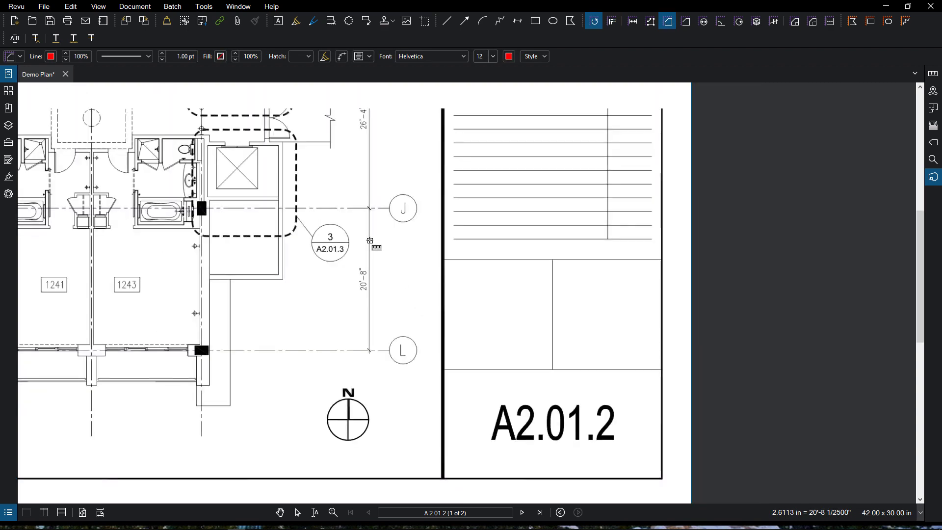
pyautogui.scroll(-2, 371, 239)
pyautogui.scroll(3, 358, 250)
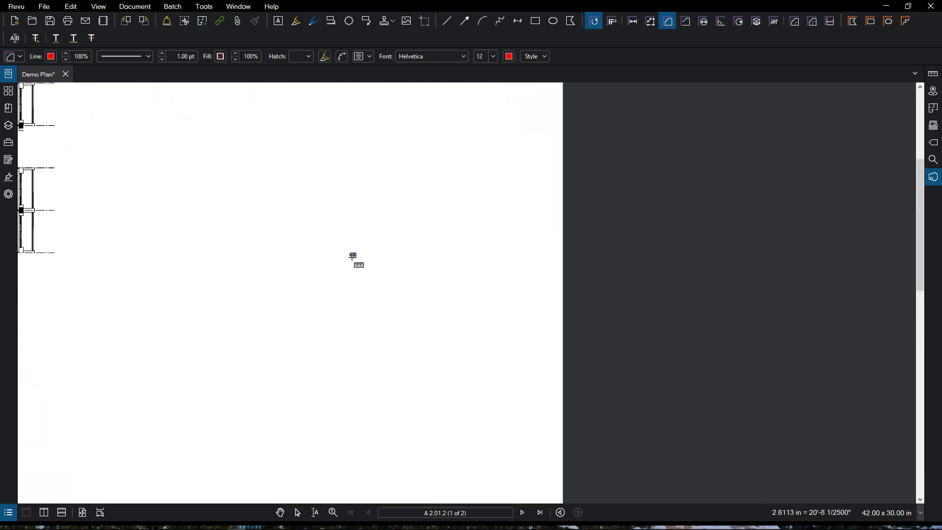
pyautogui.scroll(-2, 356, 258)
pyautogui.scroll(4, 417, 275)
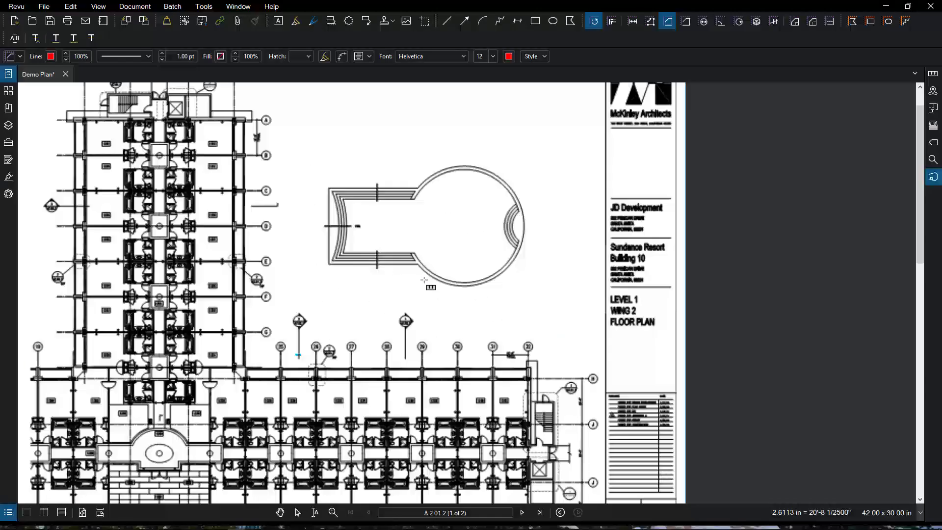
pyautogui.scroll(2, 431, 216)
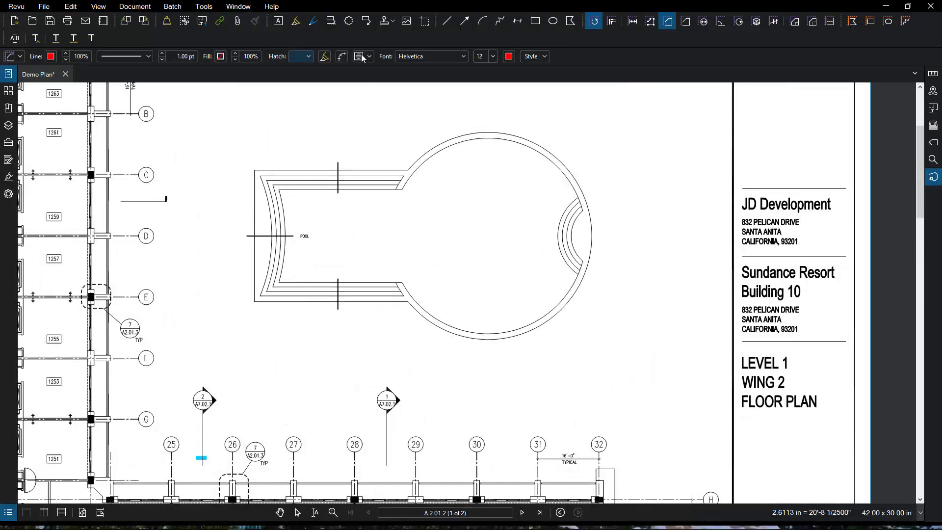
pyautogui.scroll(1, 486, 184)
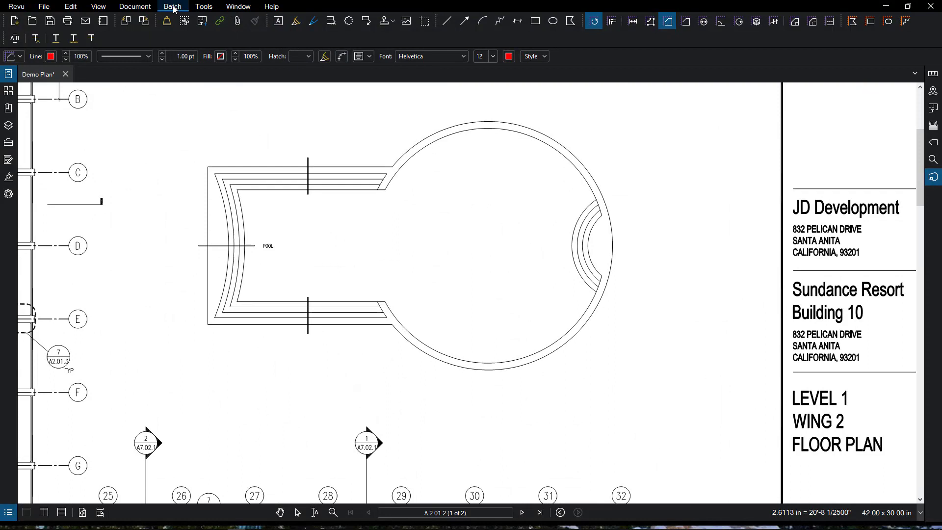
pyautogui.click(204, 6)
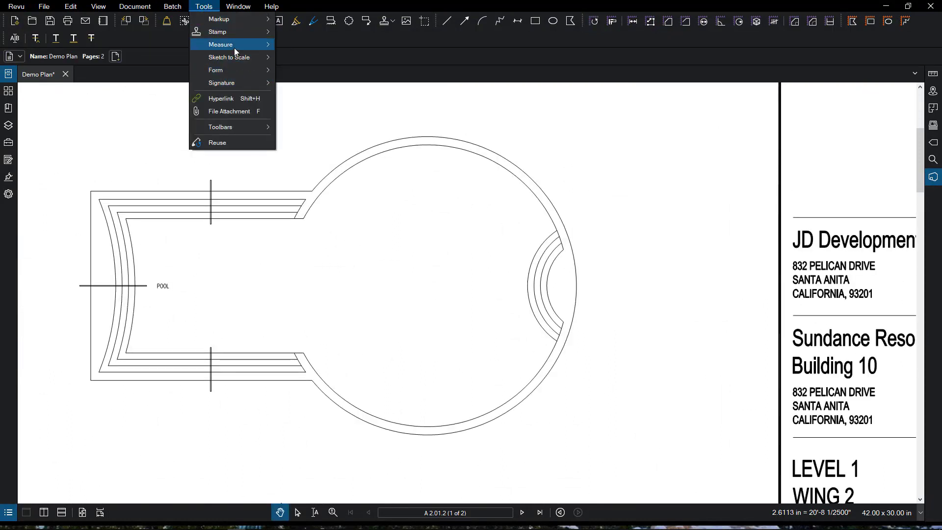
pyautogui.moveTo(234, 48)
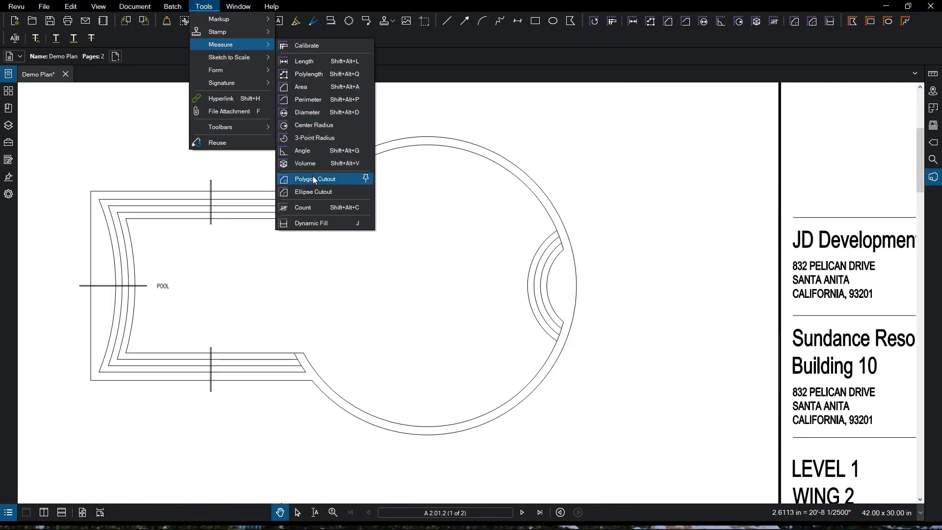
pyautogui.click(300, 88)
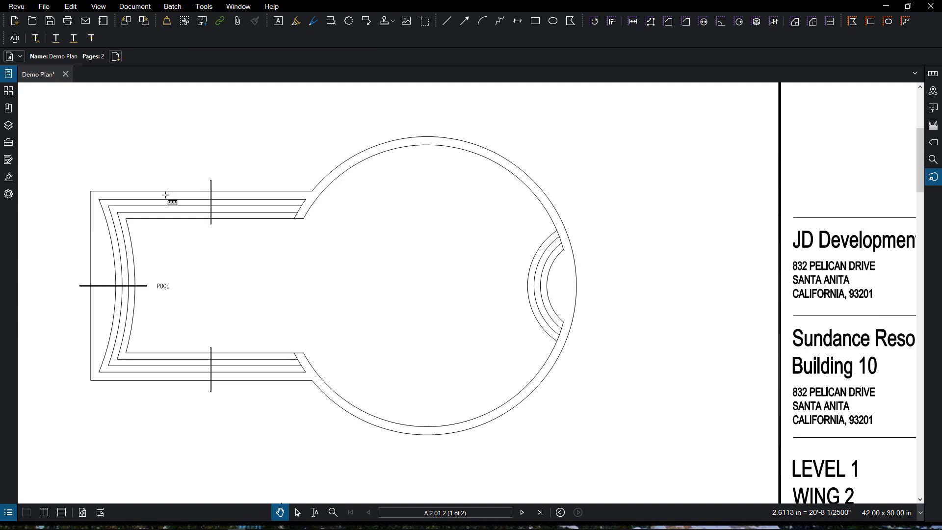
# Trace the pool's inner edge along the top, around the round end and the steps
pyautogui.click(126, 219)
pyautogui.click(303, 218)
pyautogui.scroll(2, 306, 217)
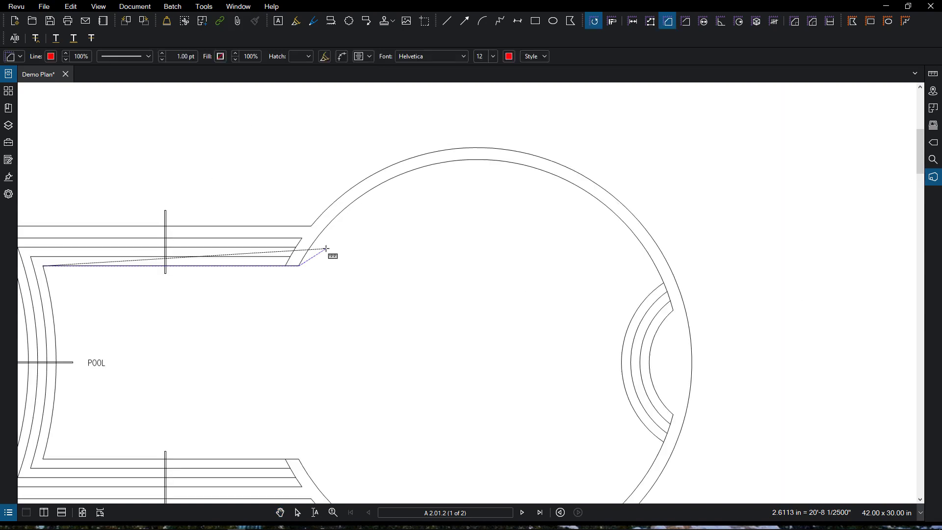
pyautogui.click(344, 208)
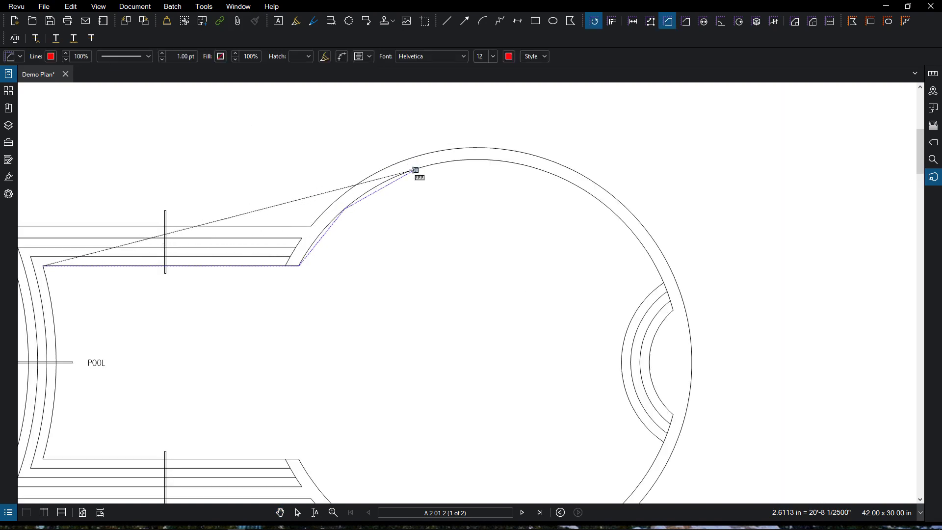
pyautogui.click(414, 170)
pyautogui.click(496, 160)
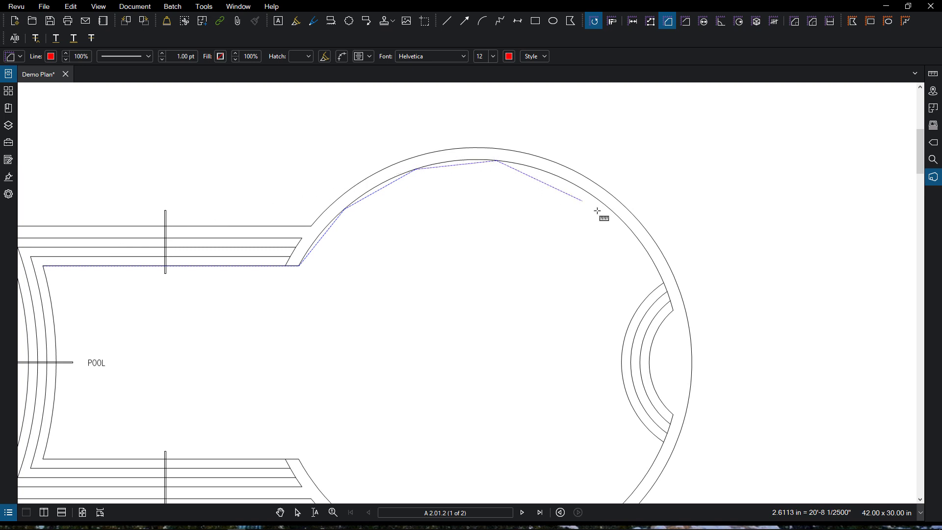
pyautogui.click(592, 195)
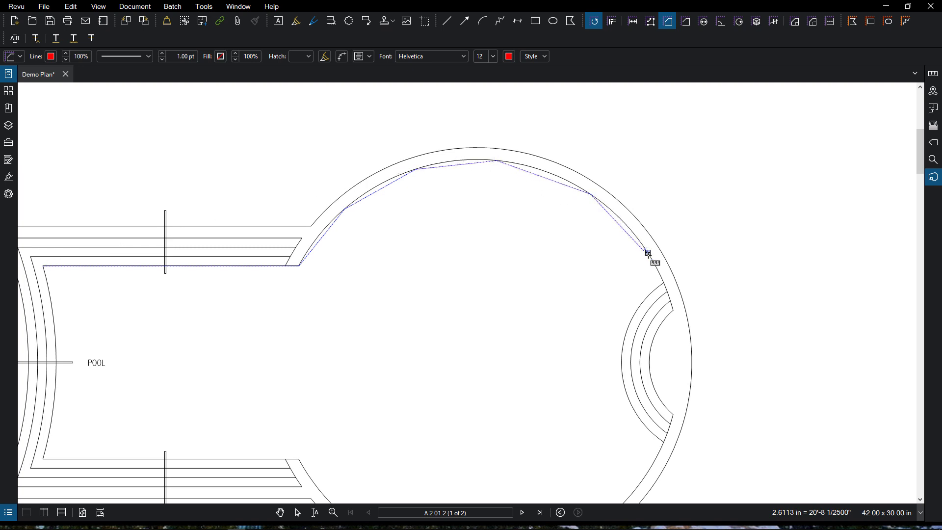
pyautogui.click(647, 252)
pyautogui.click(664, 283)
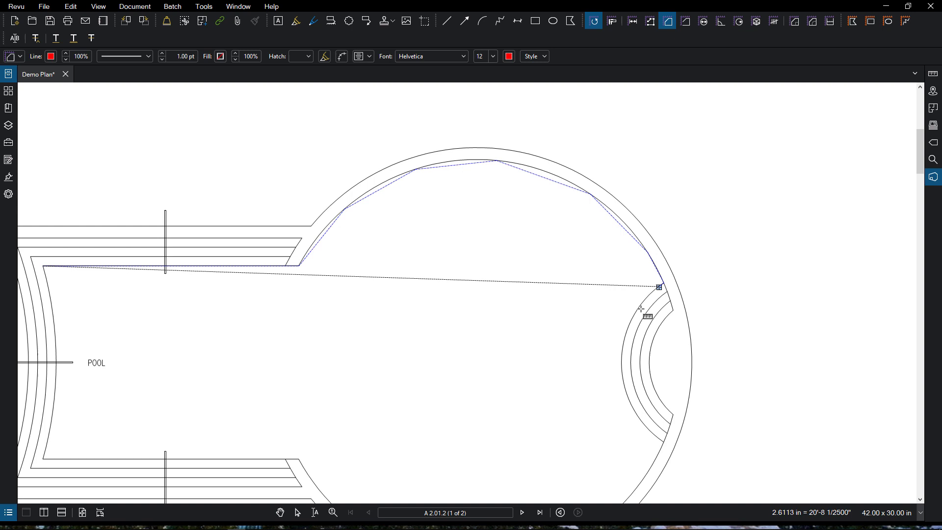
pyautogui.click(633, 310)
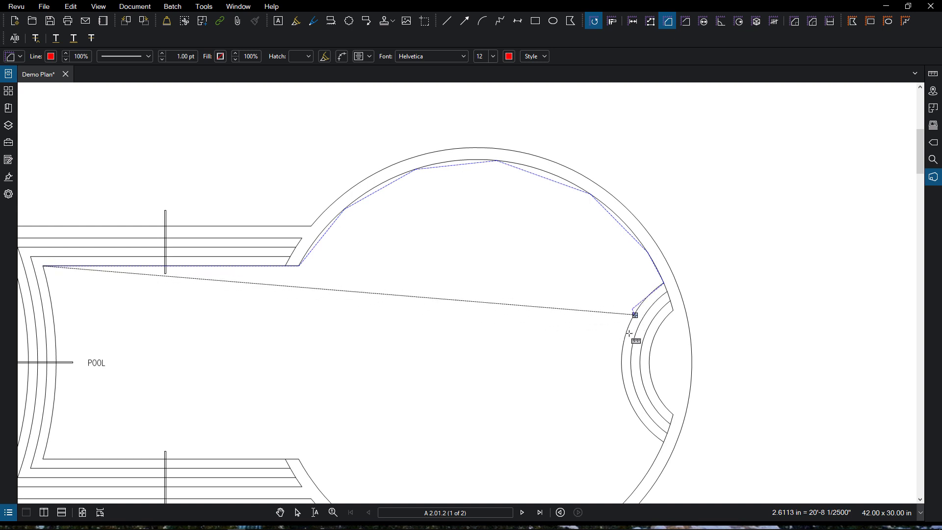
pyautogui.click(621, 363)
pyautogui.click(629, 399)
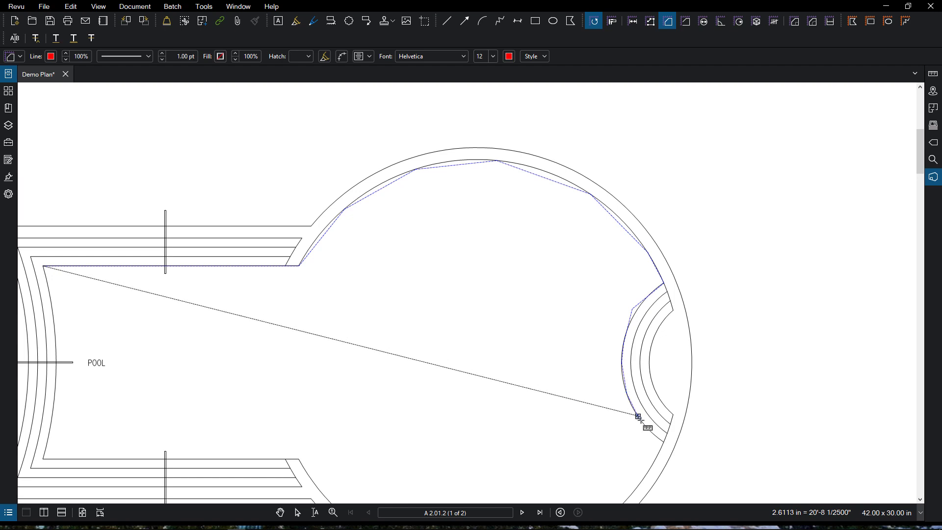
pyautogui.click(664, 442)
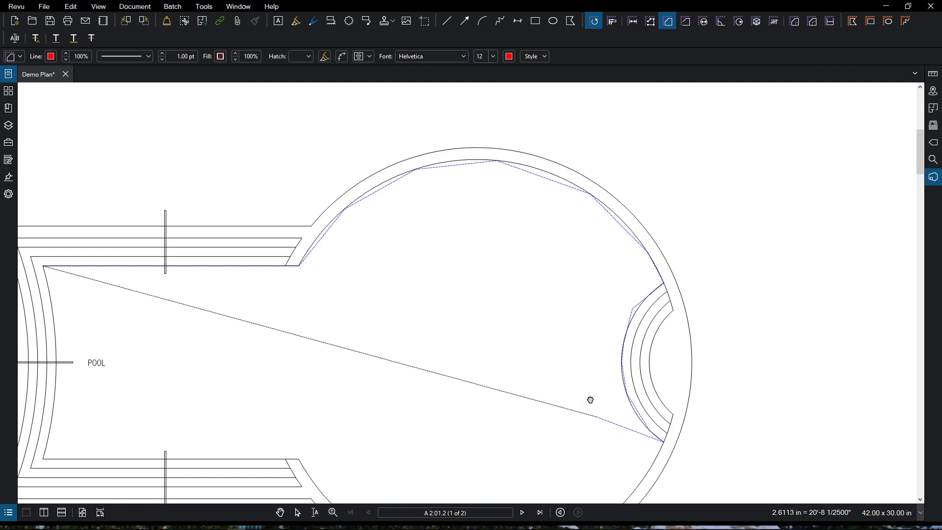
# Continue tracing the pool's lower arc back to the inner corner and curved left wall
pyautogui.scroll(-4, 588, 397)
pyautogui.click(647, 290)
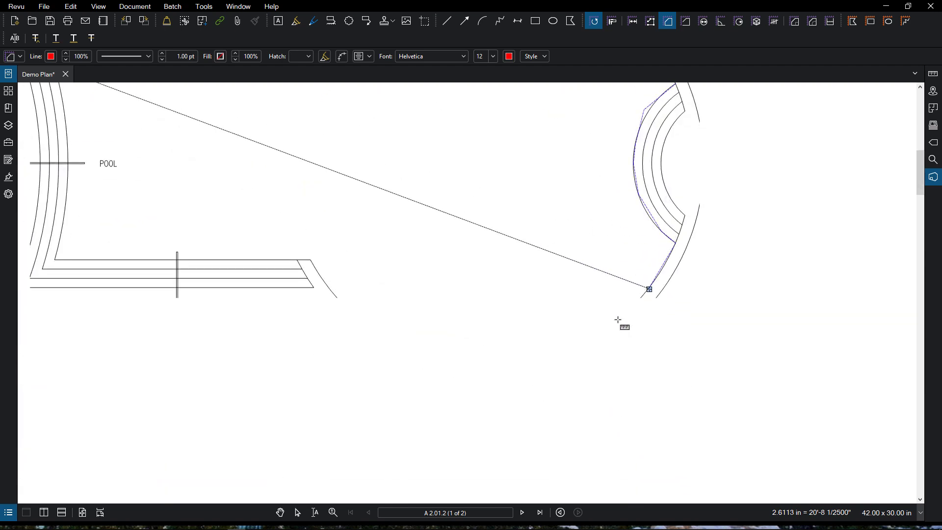
pyautogui.click(592, 337)
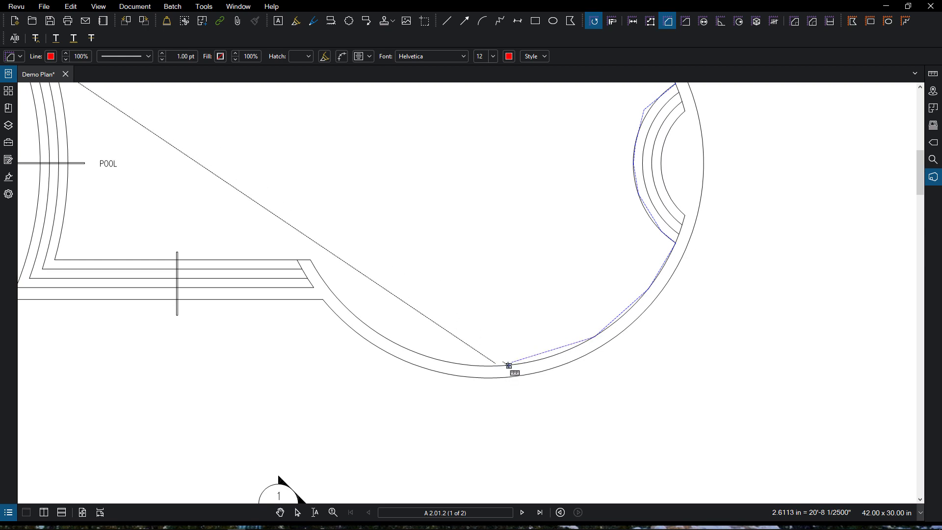
pyautogui.click(535, 361)
pyautogui.click(465, 364)
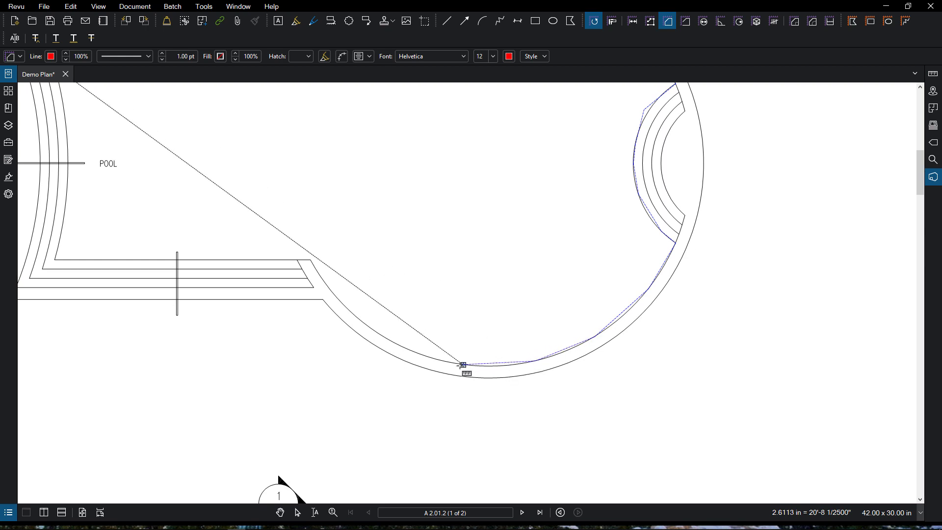
pyautogui.click(393, 342)
pyautogui.click(337, 298)
pyautogui.click(310, 260)
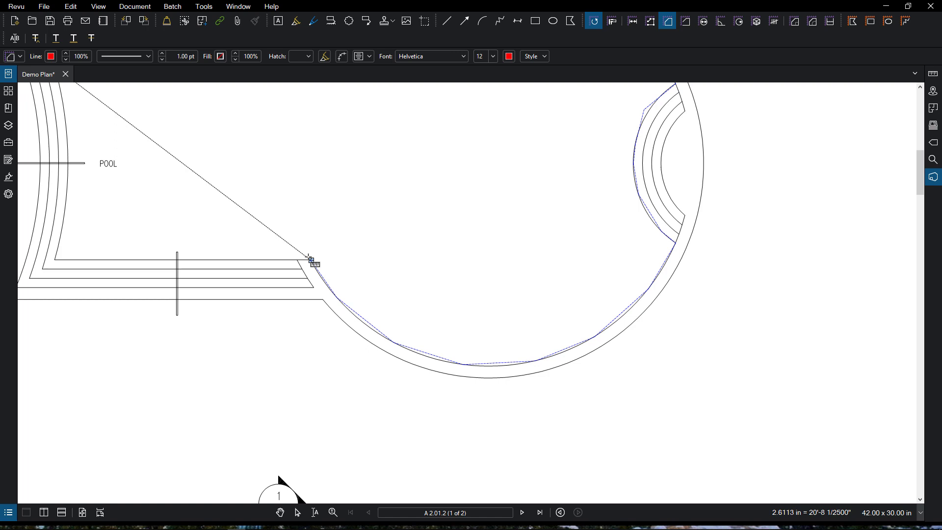
pyautogui.click(55, 259)
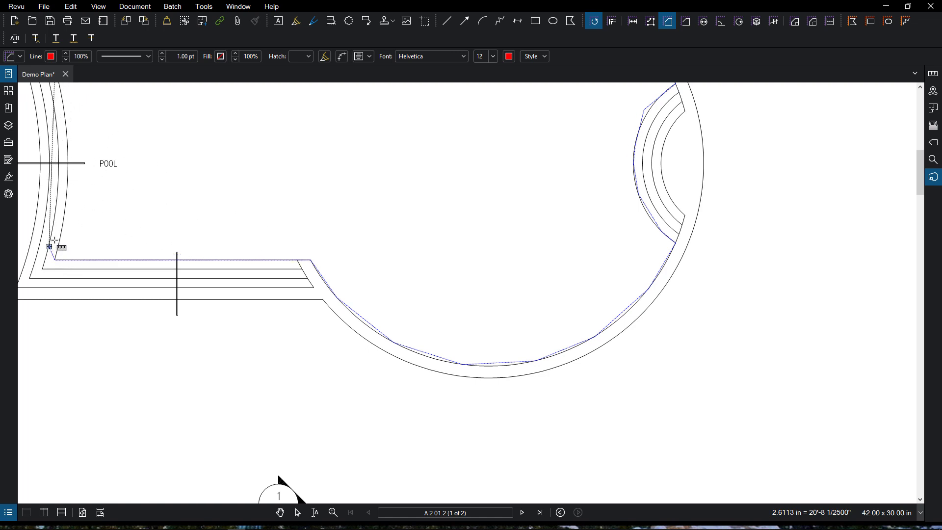
pyautogui.moveTo(68, 216)
pyautogui.mouseDown()
pyautogui.moveTo(196, 273)
pyautogui.moveTo(196, 260)
pyautogui.mouseUp()
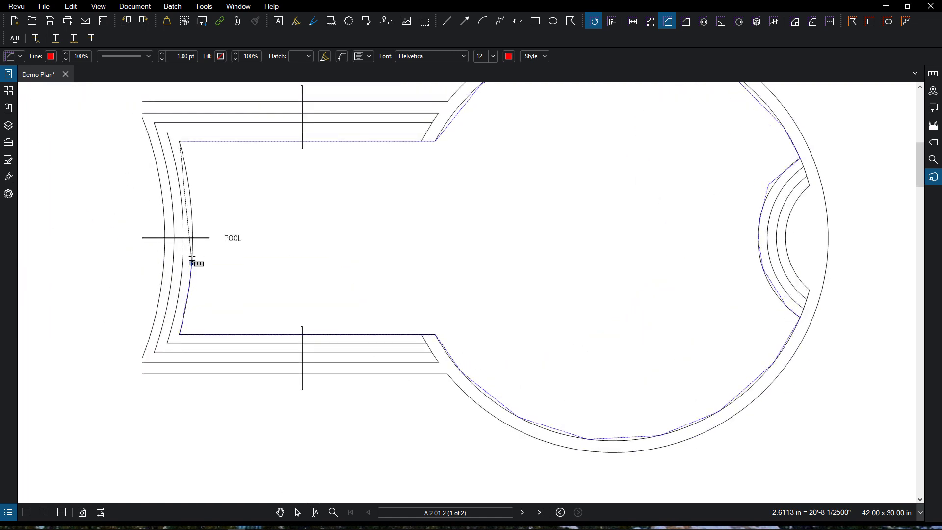
pyautogui.click(193, 239)
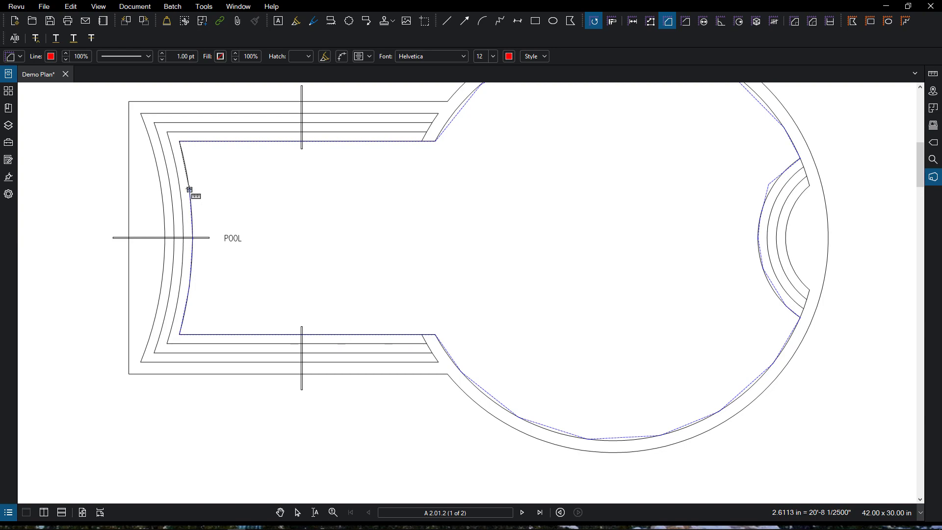
# Close the pool outline into a 2,584 sf area, exit the Area tool, and zoom out
pyautogui.click(180, 142)
pyautogui.scroll(-2, 292, 179)
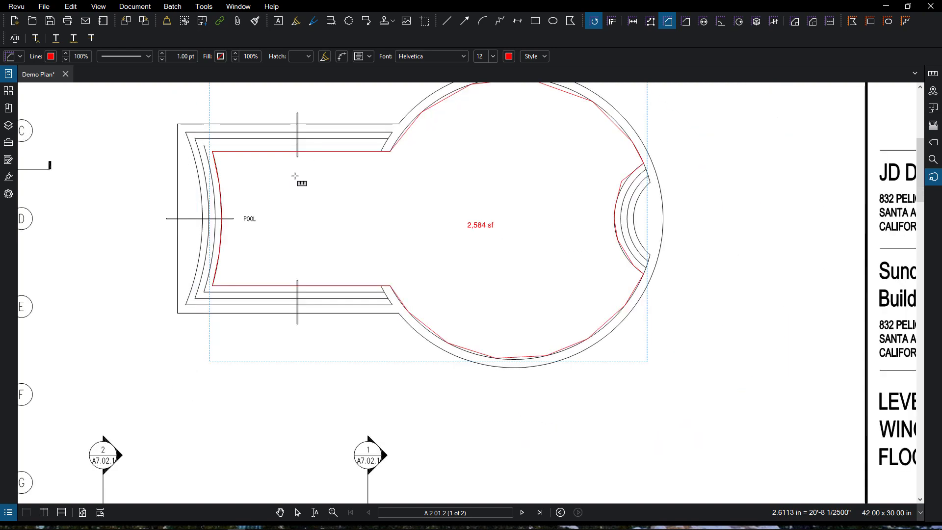
pyautogui.scroll(-2, 515, 225)
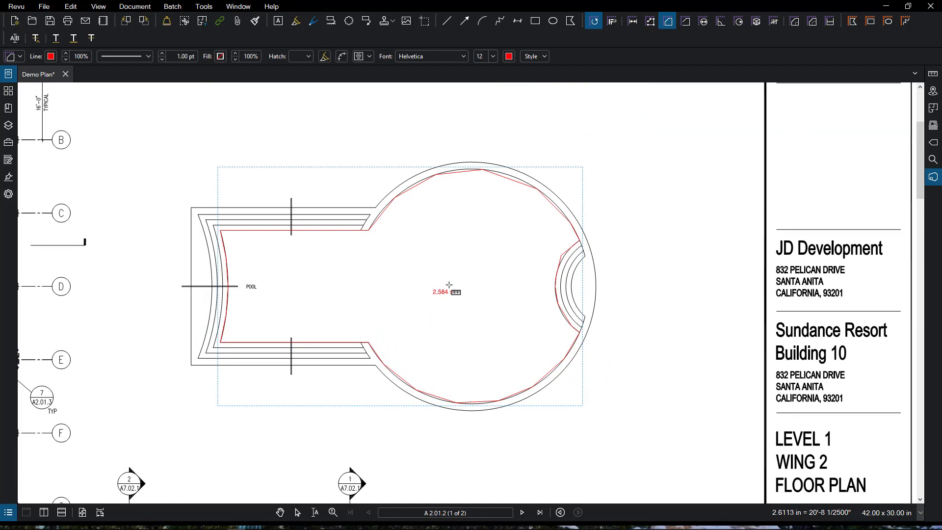
pyautogui.press('ctrl')
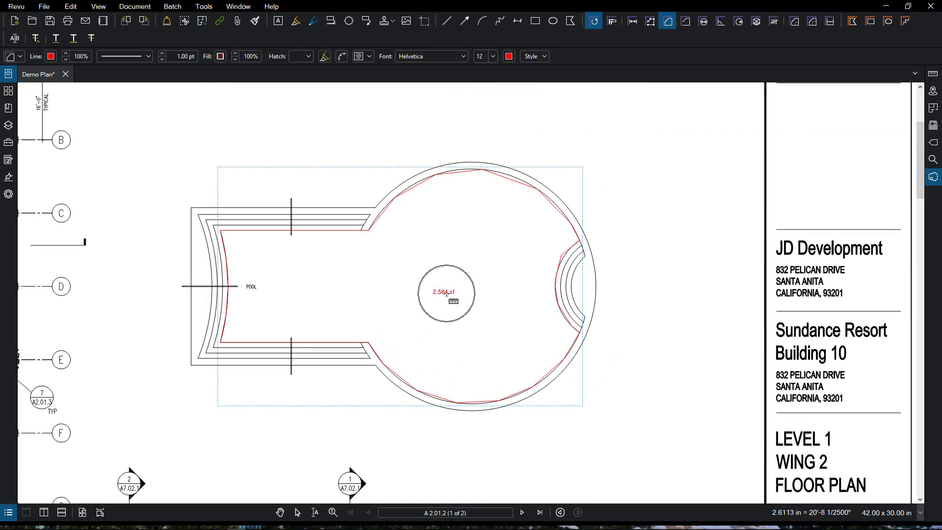
pyautogui.scroll(4, 447, 307)
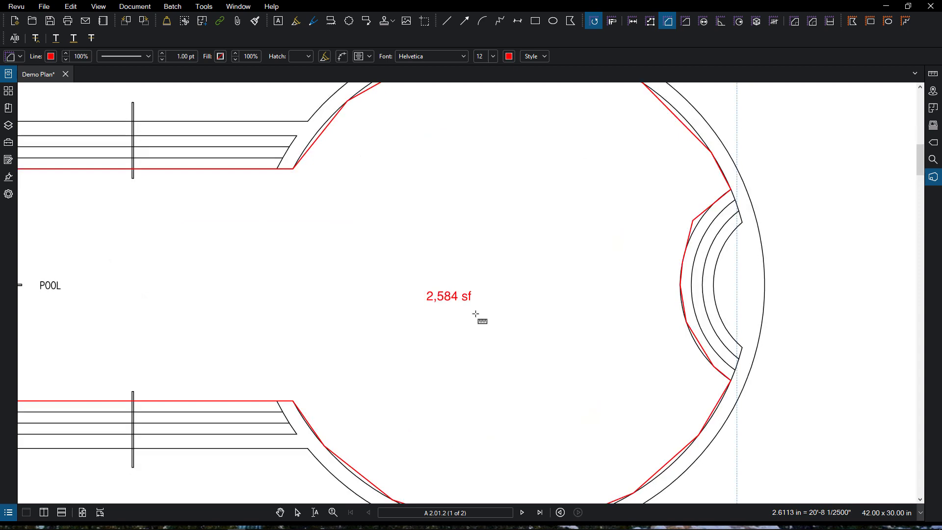
pyautogui.press('Escape')
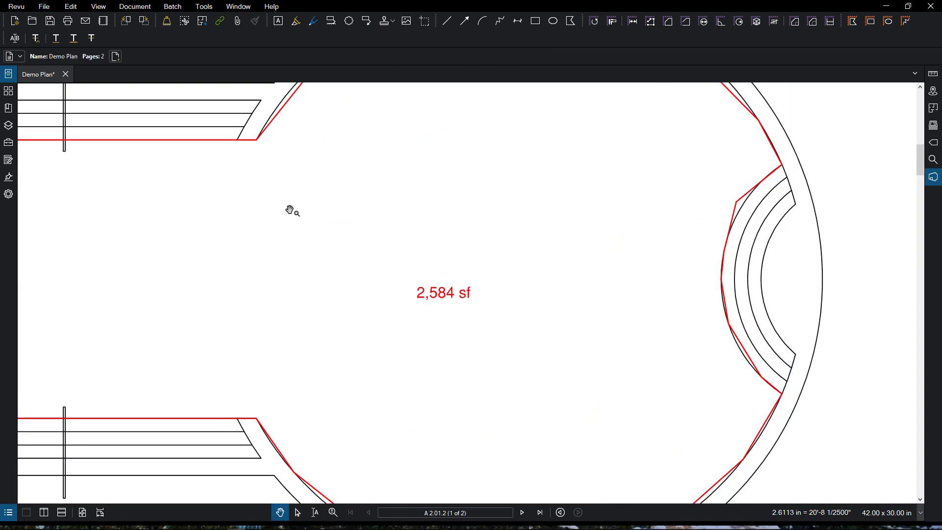
pyautogui.scroll(-4, 290, 267)
pyautogui.scroll(-3, 276, 147)
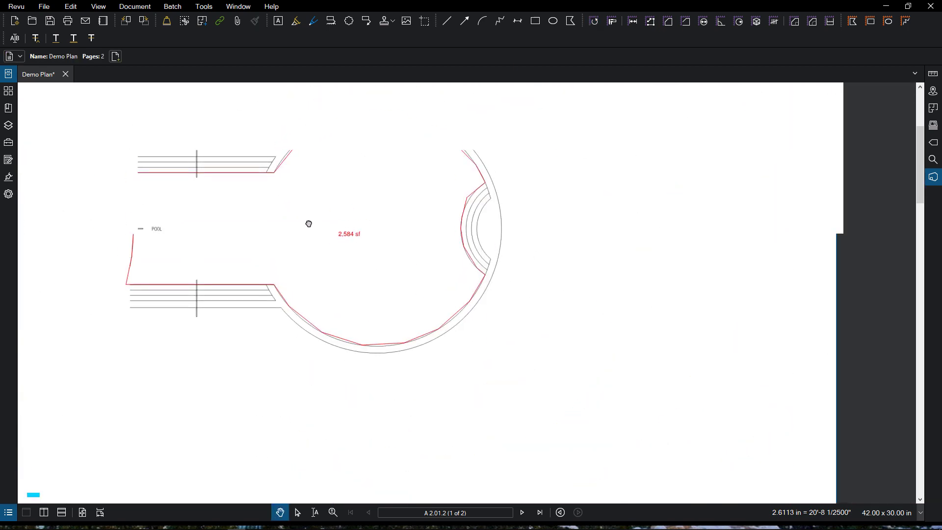
# Launch the Dynamic Fill measurement tool
pyautogui.click(205, 7)
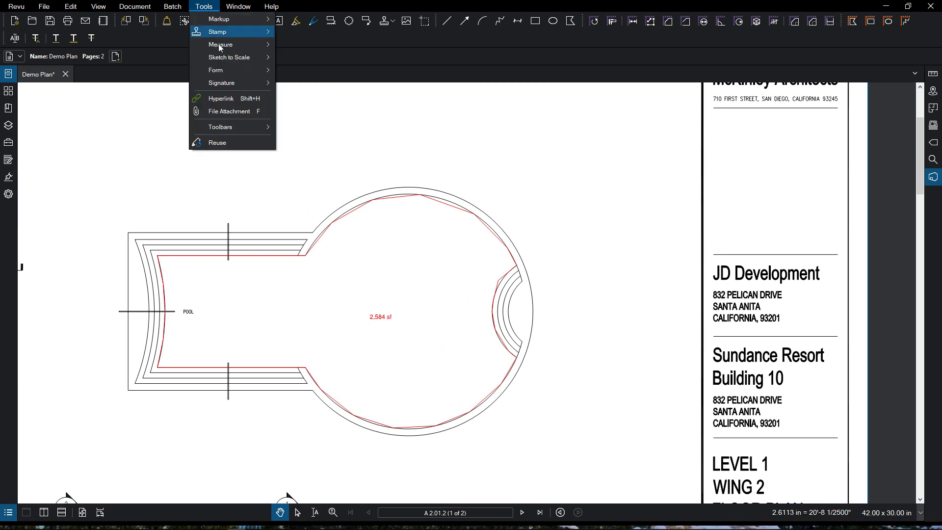
pyautogui.moveTo(230, 85)
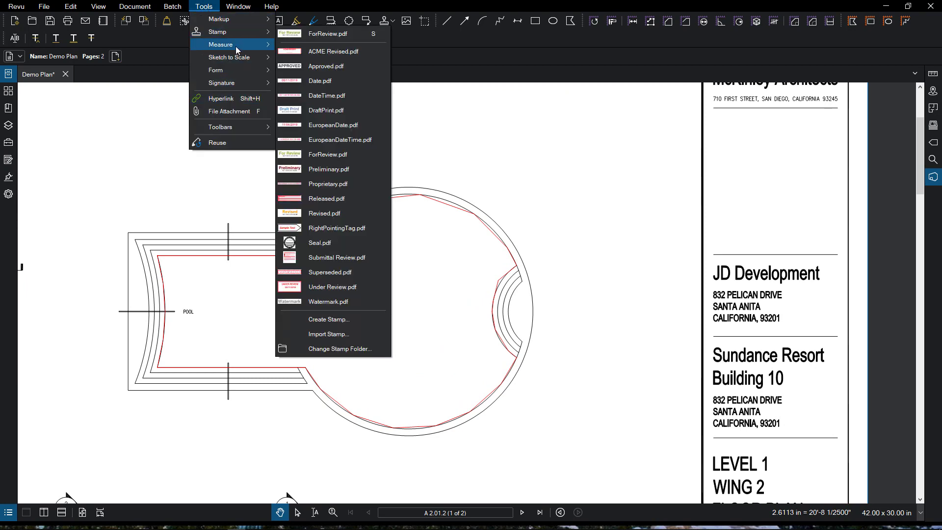
pyautogui.moveTo(251, 43)
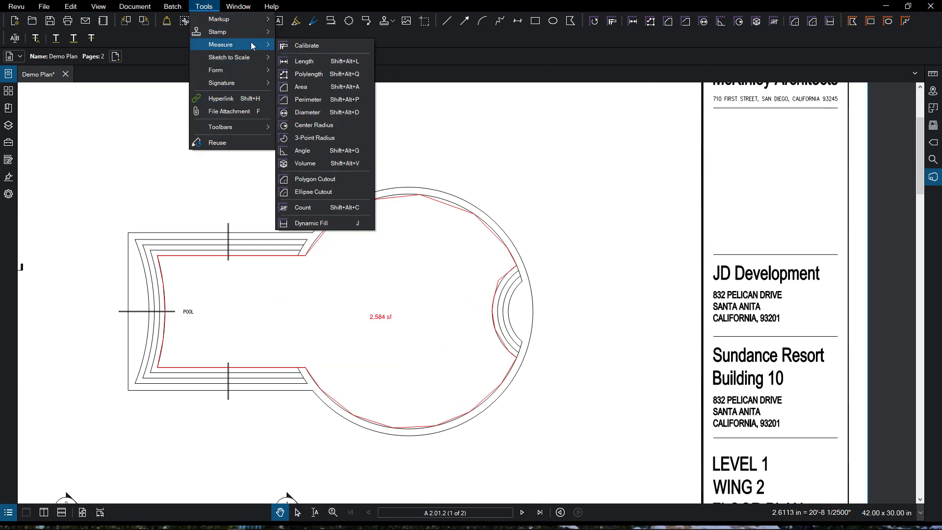
pyautogui.click(316, 225)
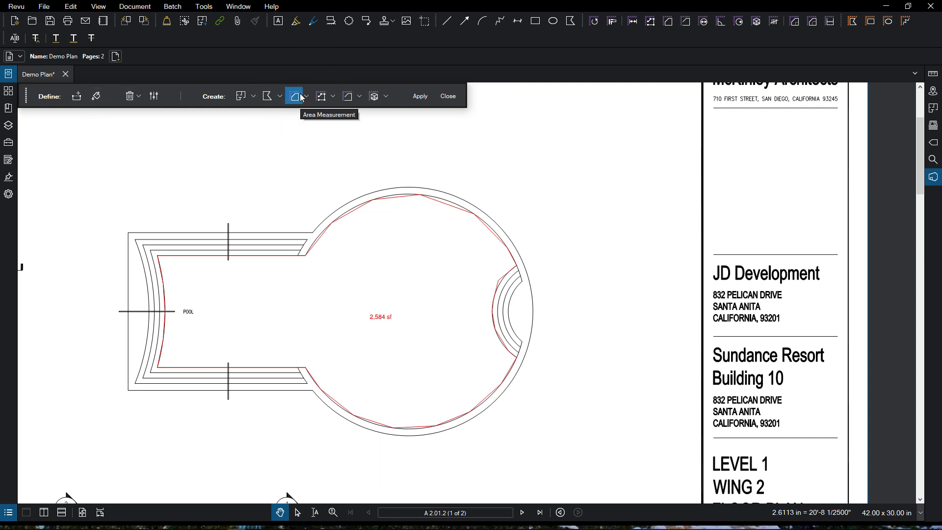
# Set the Dynamic Fill colour to deep pink, fill speed 30% and edge sensitivity High
pyautogui.click(155, 99)
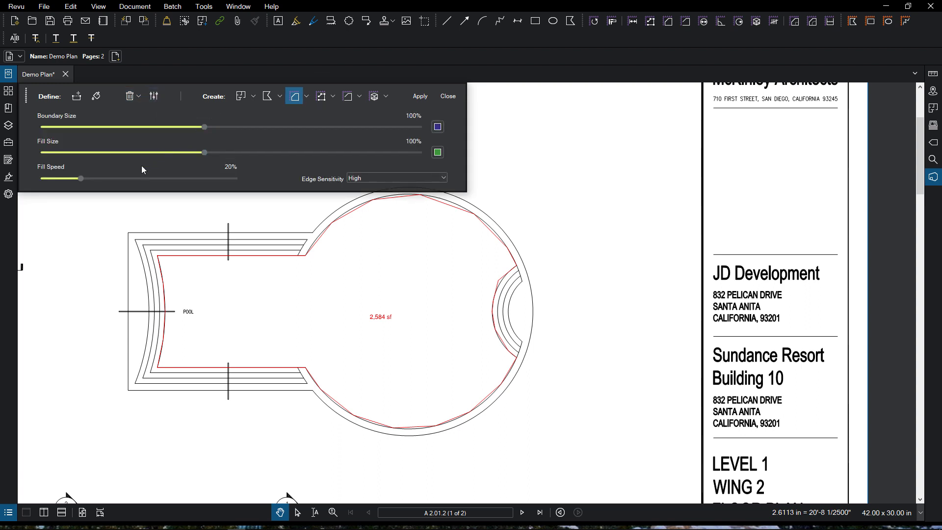
pyautogui.click(438, 153)
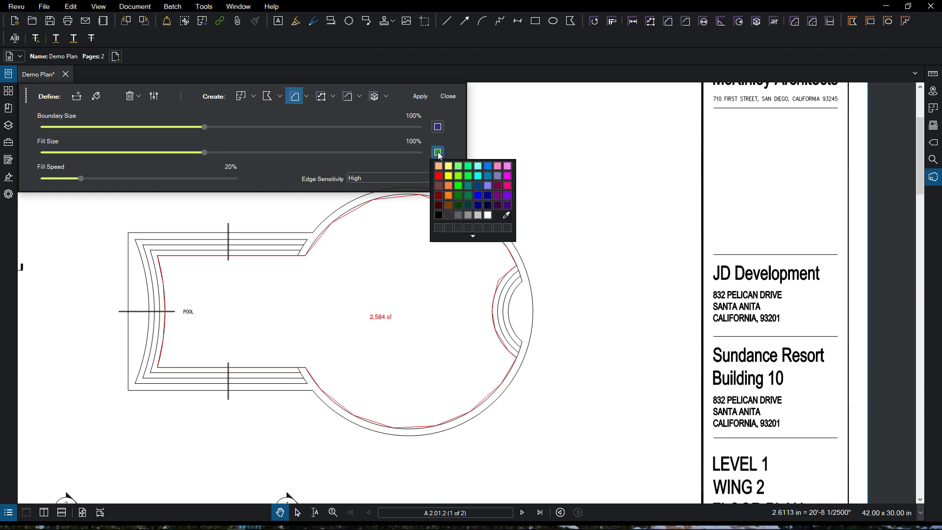
pyautogui.click(507, 186)
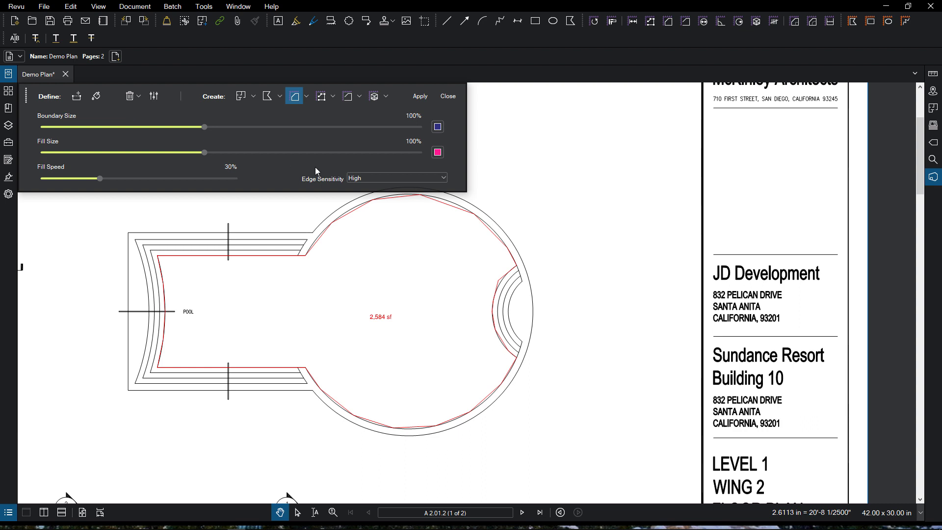
pyautogui.click(423, 177)
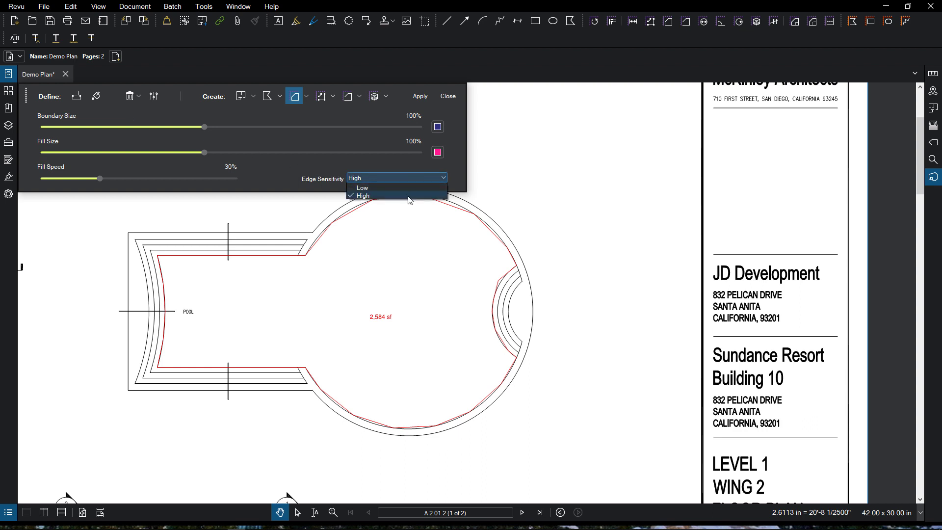
pyautogui.click(302, 170)
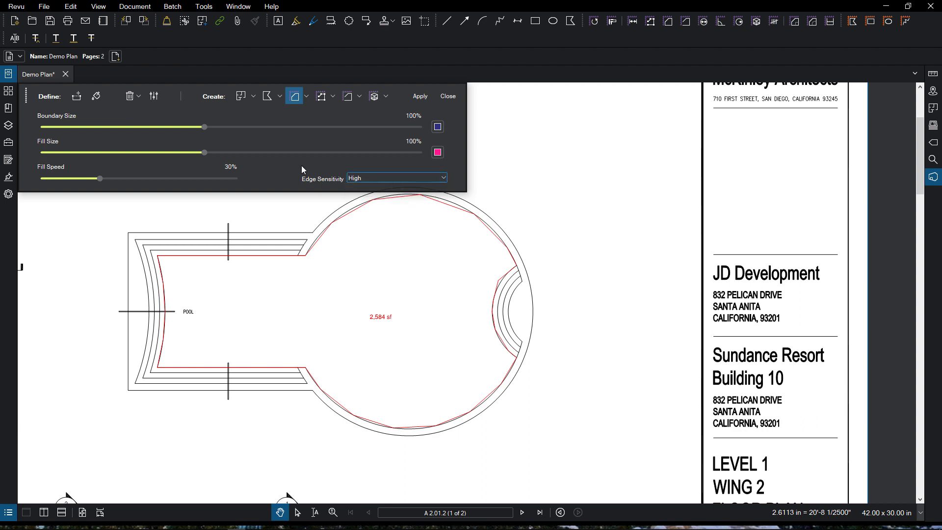
# Flood the pool interior with the pink fill and apply it as a 2,606 sf area
pyautogui.click(99, 98)
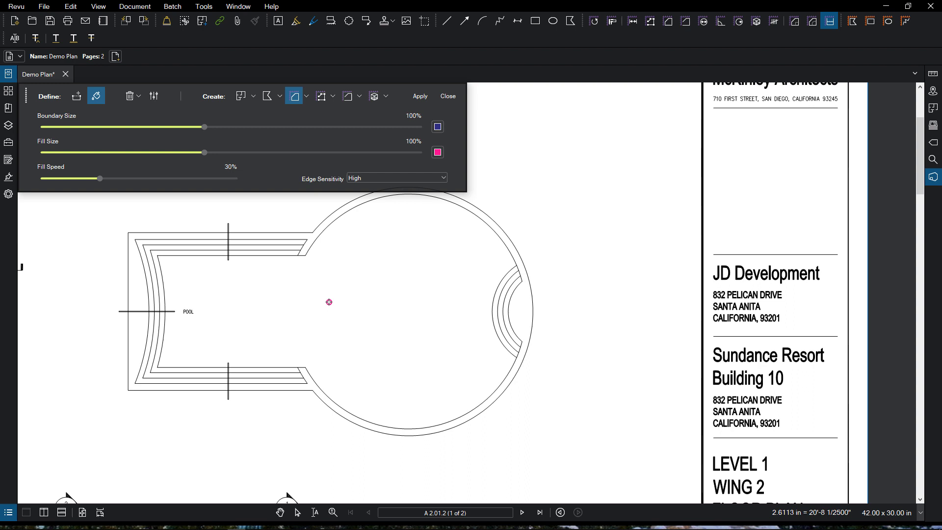
pyautogui.moveTo(329, 302)
pyautogui.mouseDown()
pyautogui.moveTo(292, 329)
pyautogui.moveTo(226, 314)
pyautogui.moveTo(202, 285)
pyautogui.moveTo(208, 310)
pyautogui.moveTo(191, 309)
pyautogui.moveTo(323, 320)
pyautogui.moveTo(416, 285)
pyautogui.moveTo(447, 293)
pyautogui.moveTo(463, 336)
pyautogui.moveTo(460, 371)
pyautogui.mouseUp()
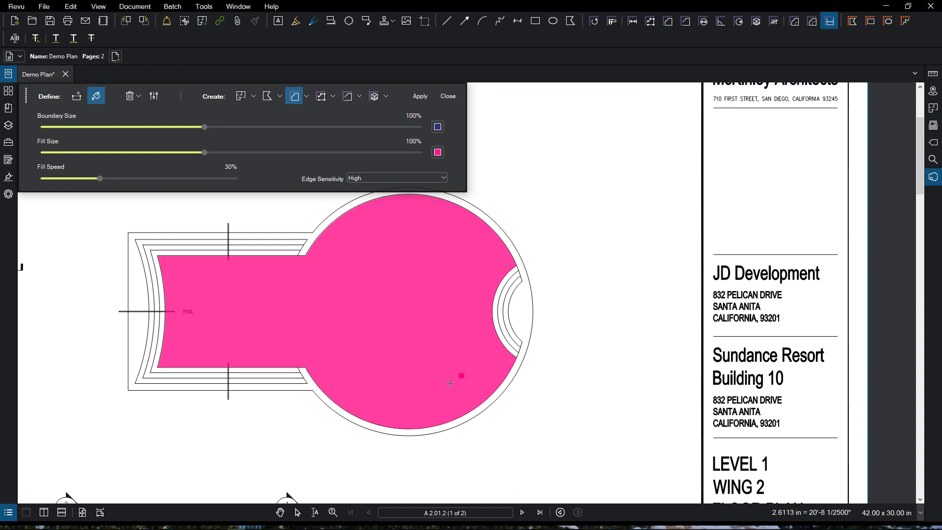
pyautogui.click(421, 97)
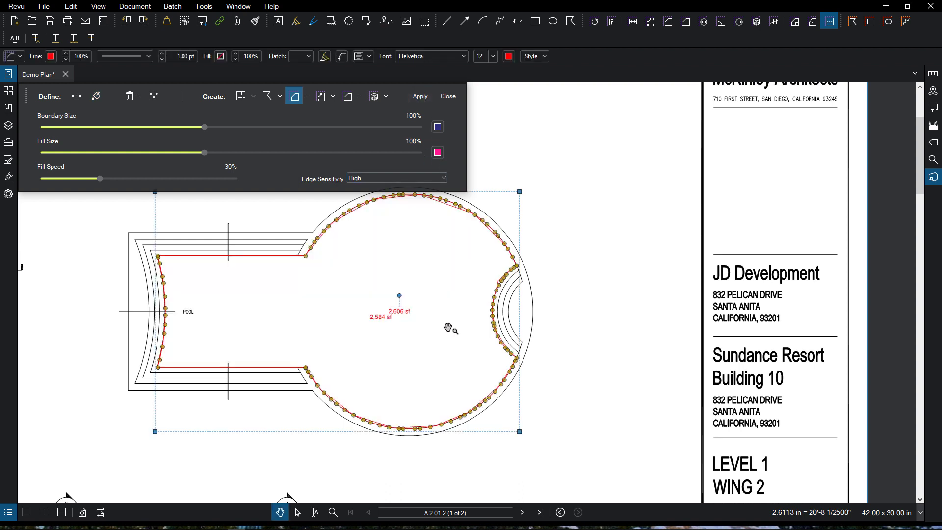
# Change the 2,606 sf measurement's outline colour to bright green
pyautogui.scroll(4, 382, 355)
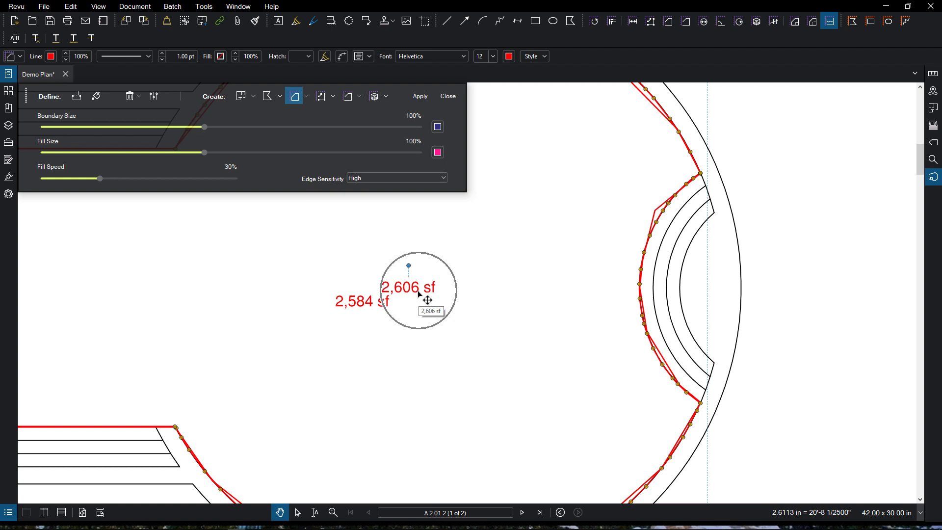
pyautogui.scroll(-2, 421, 294)
pyautogui.scroll(-3, 417, 293)
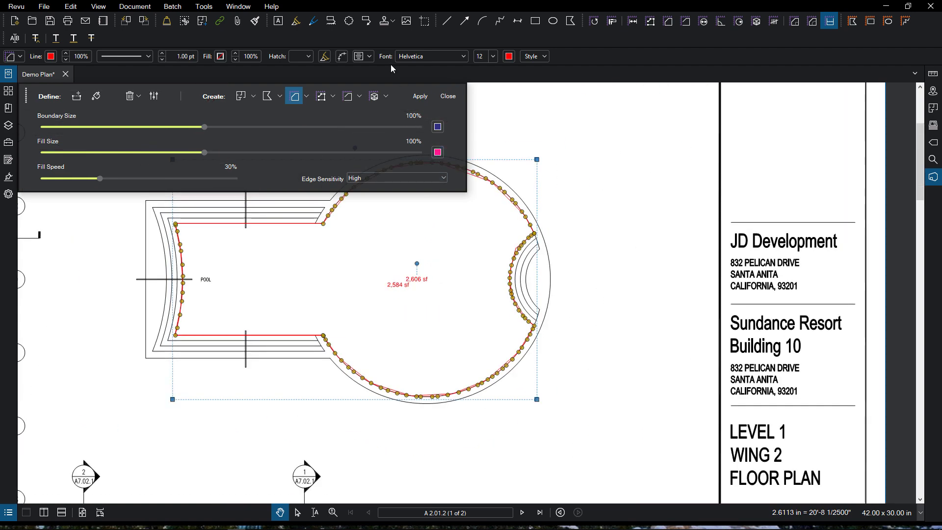
pyautogui.click(53, 57)
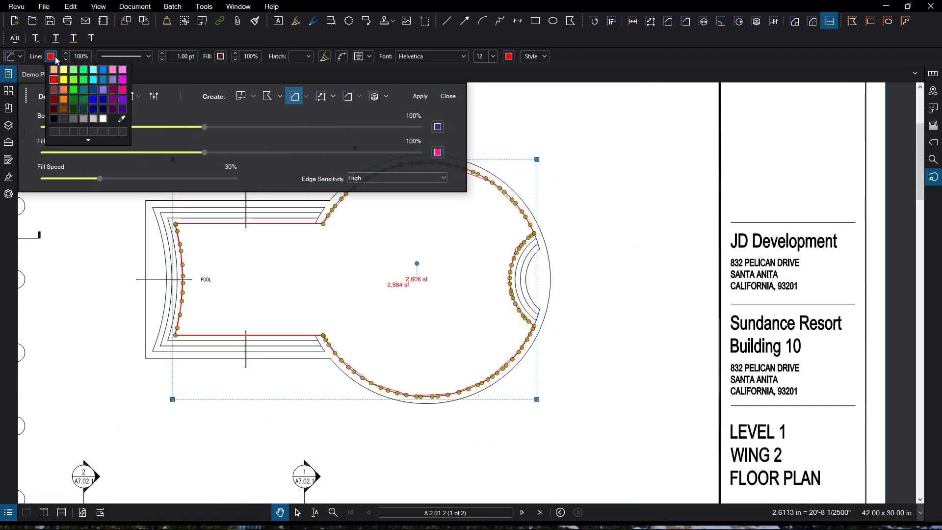
pyautogui.click(74, 90)
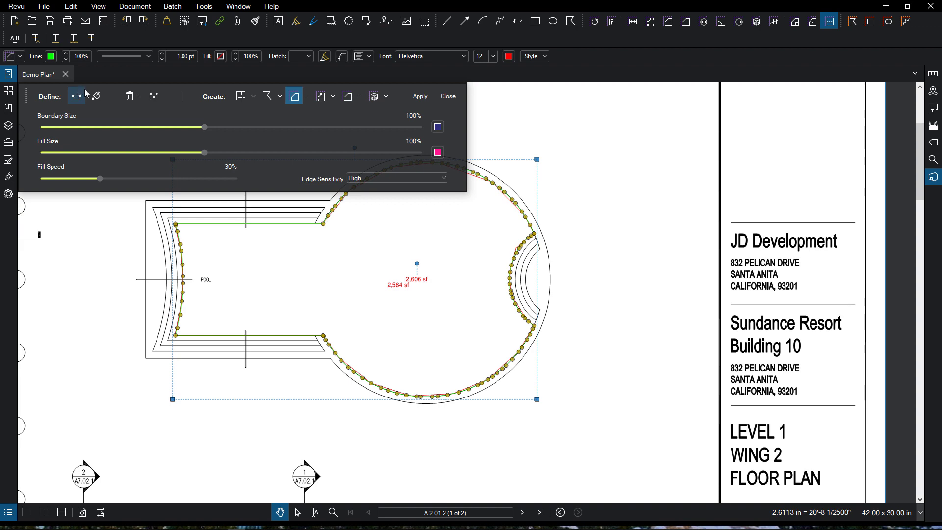
# Pan along the pool's curved measured boundary, then zoom out to show the whole pool
pyautogui.scroll(8, 551, 292)
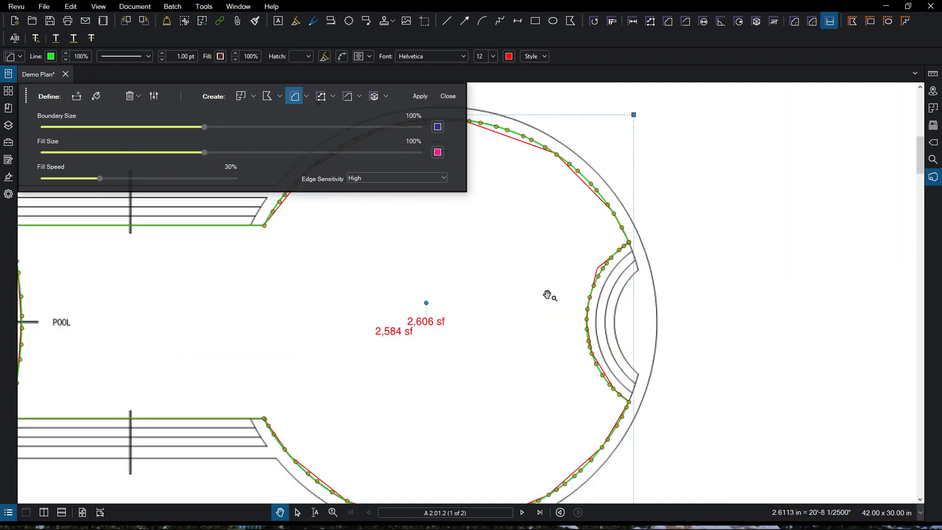
pyautogui.scroll(1, 684, 217)
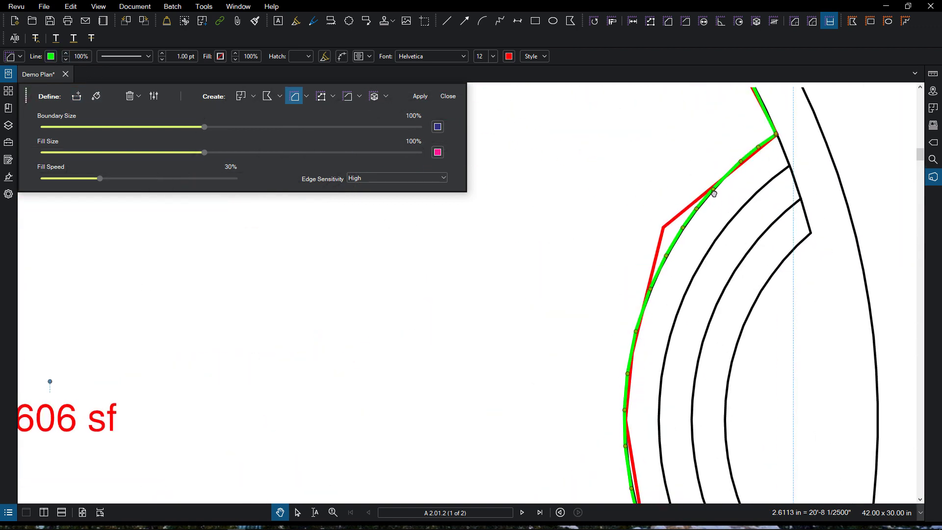
pyautogui.moveTo(683, 217); pyautogui.dragTo(586, 317)
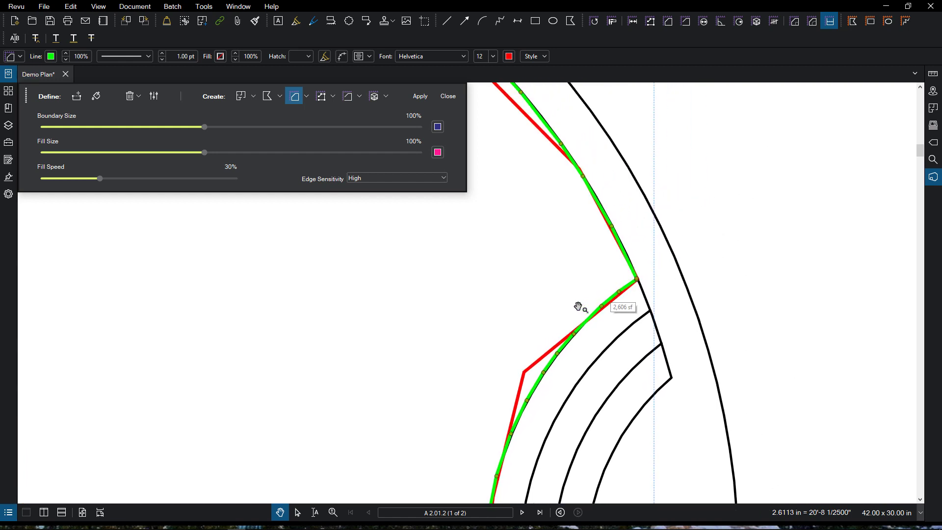
pyautogui.moveTo(524, 220); pyautogui.dragTo(691, 295)
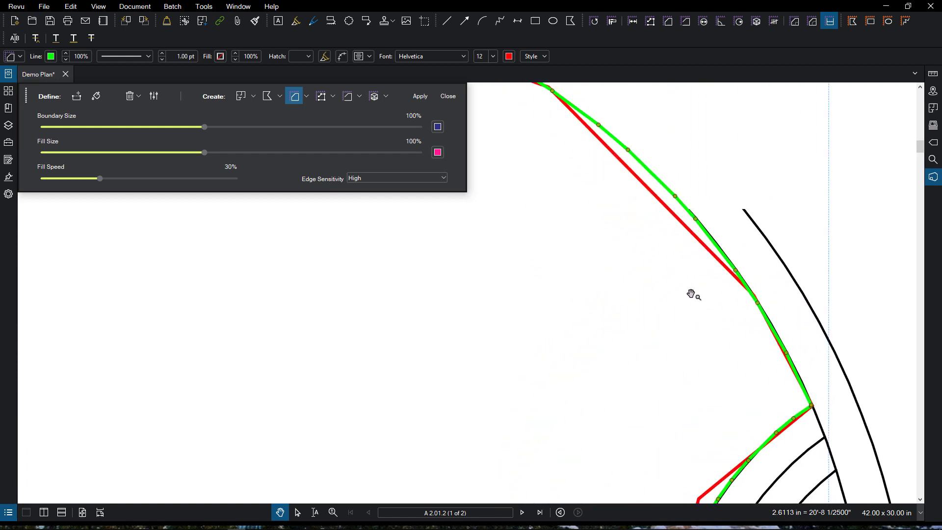
pyautogui.scroll(-2, 634, 267)
pyautogui.moveTo(634, 267); pyautogui.dragTo(811, 290)
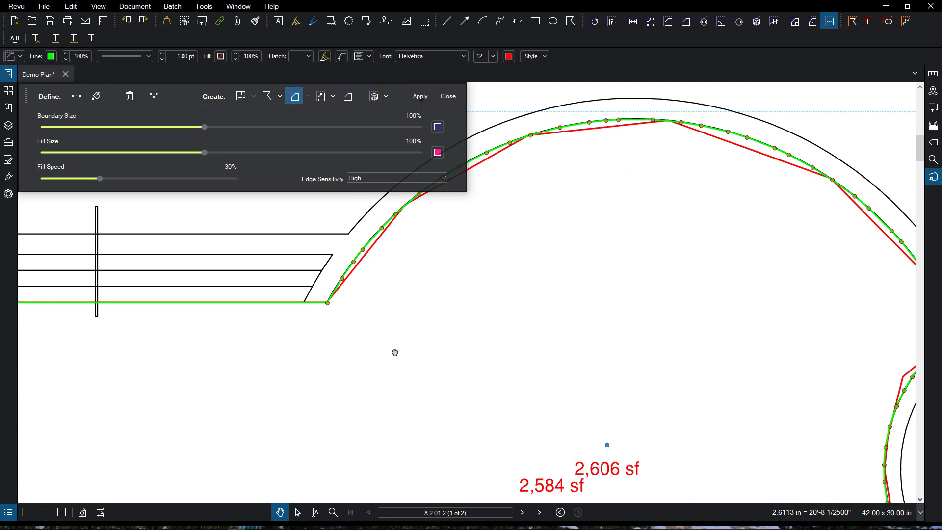
pyautogui.moveTo(395, 351); pyautogui.dragTo(658, 296)
pyautogui.scroll(-1, 631, 324)
pyautogui.scroll(-2, 631, 324)
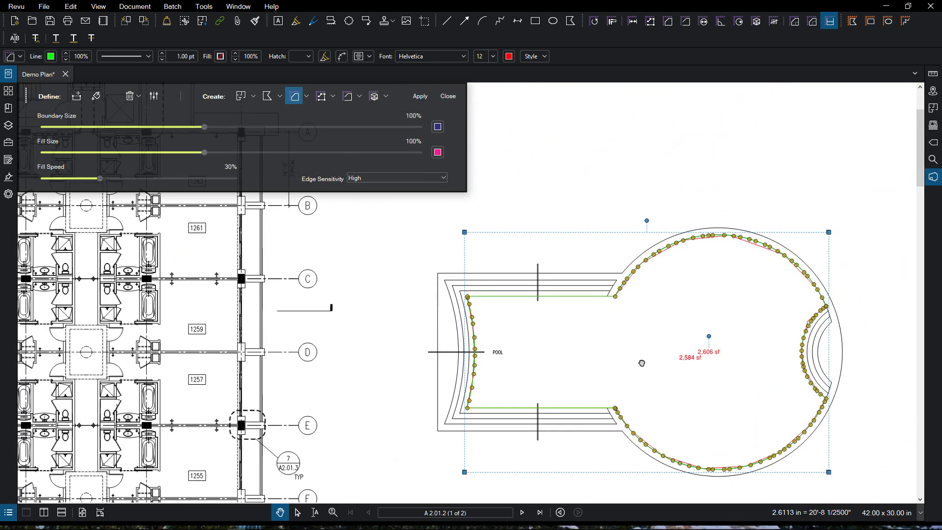
pyautogui.moveTo(657, 358); pyautogui.dragTo(597, 353)
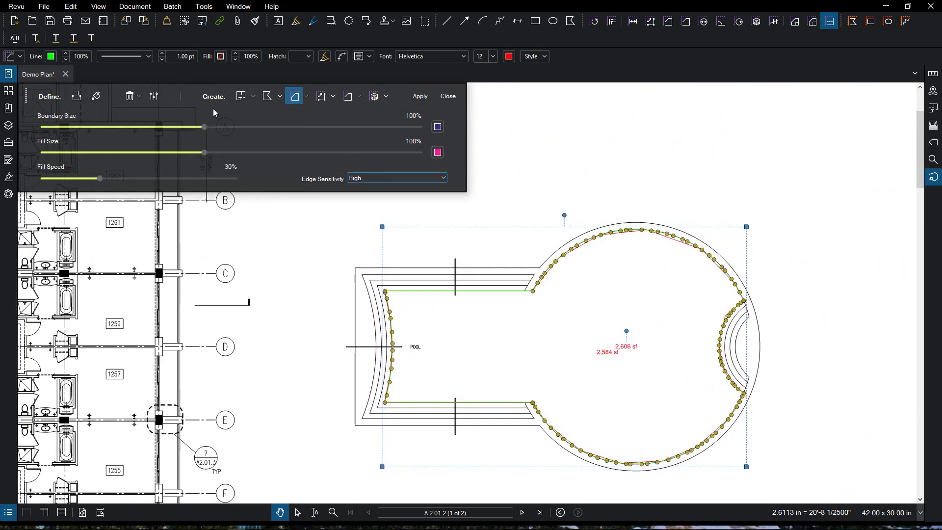
# Collapse the Dynamic Fill settings panel and zoom in on room 1200
pyautogui.click(153, 96)
pyautogui.scroll(-3, 507, 265)
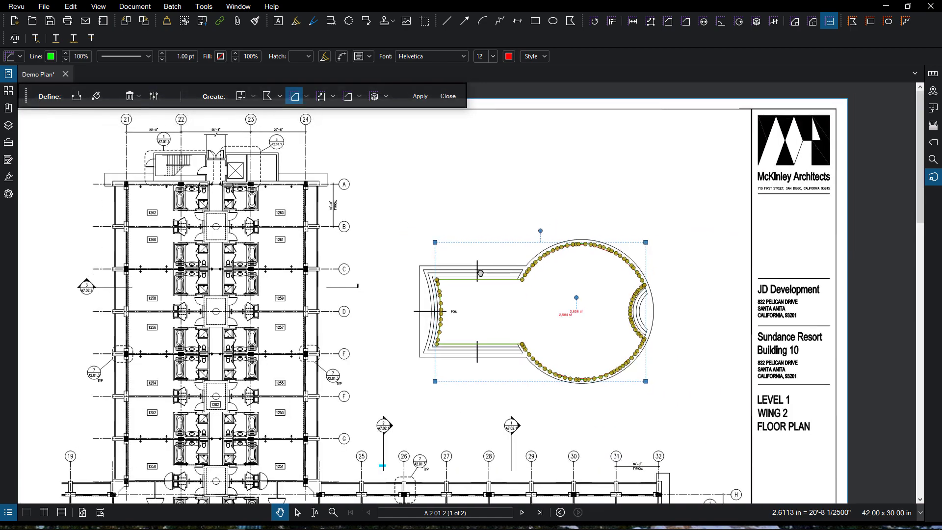
pyautogui.scroll(-3, 481, 273)
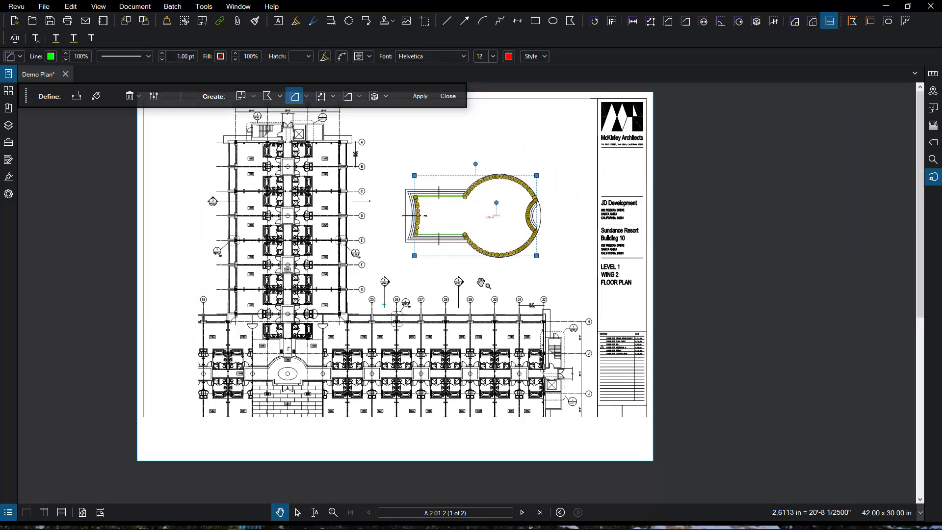
pyautogui.scroll(5, 288, 387)
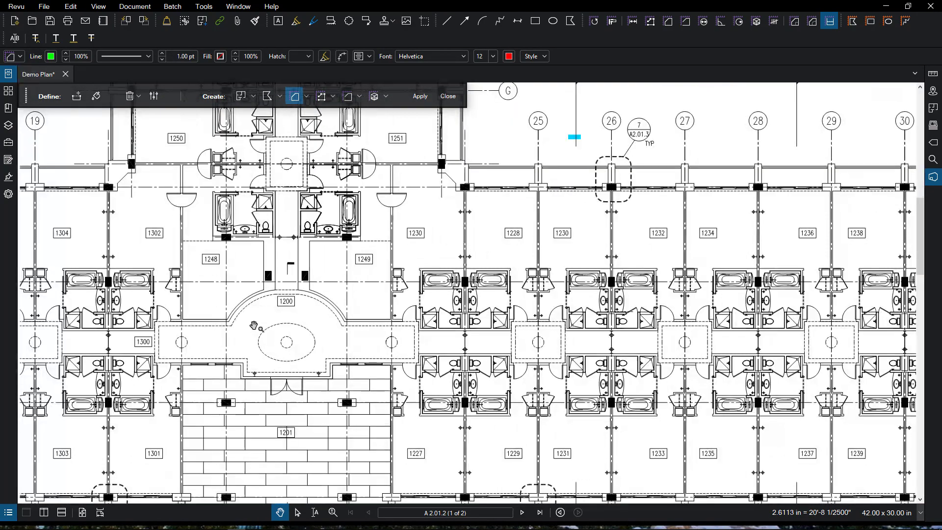
pyautogui.scroll(3, 253, 326)
pyautogui.scroll(1, 301, 354)
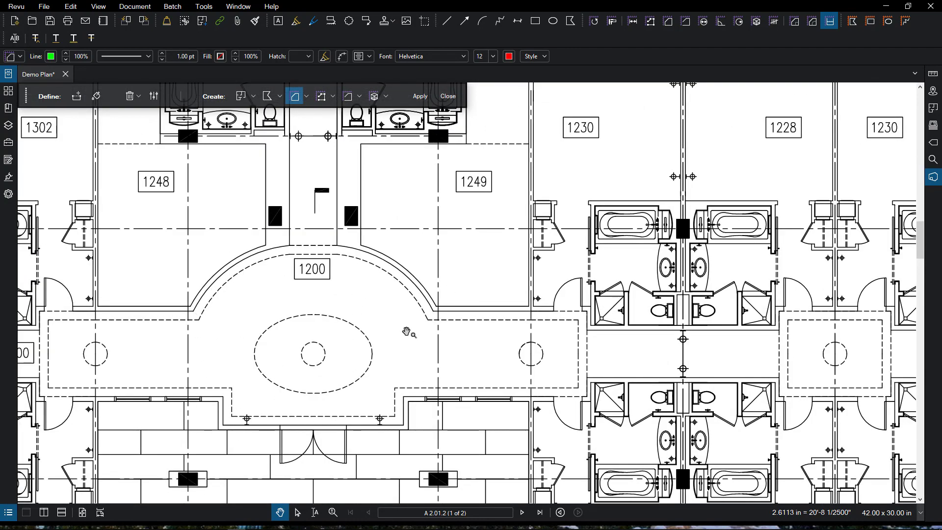
# Draw Dynamic Fill boundary lines across room 1200's top, left and right openings
pyautogui.click(77, 96)
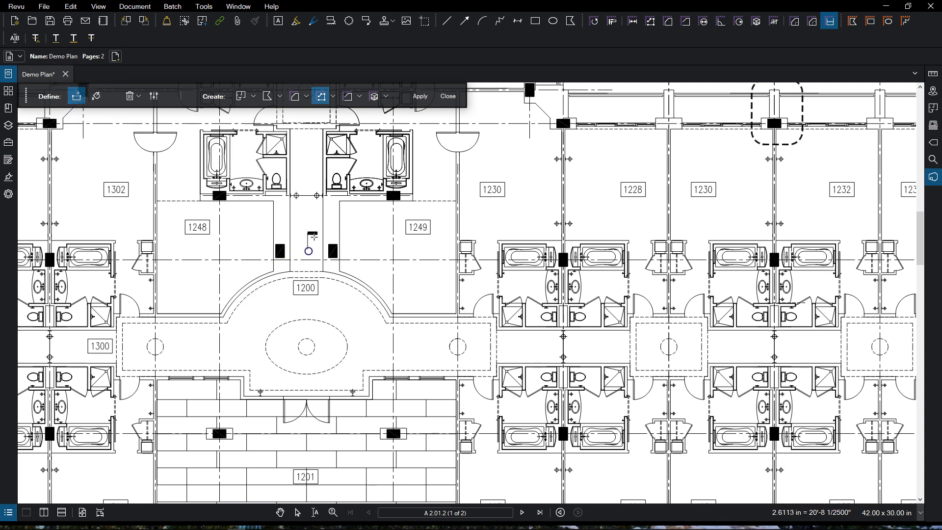
pyautogui.click(292, 271)
pyautogui.click(328, 276)
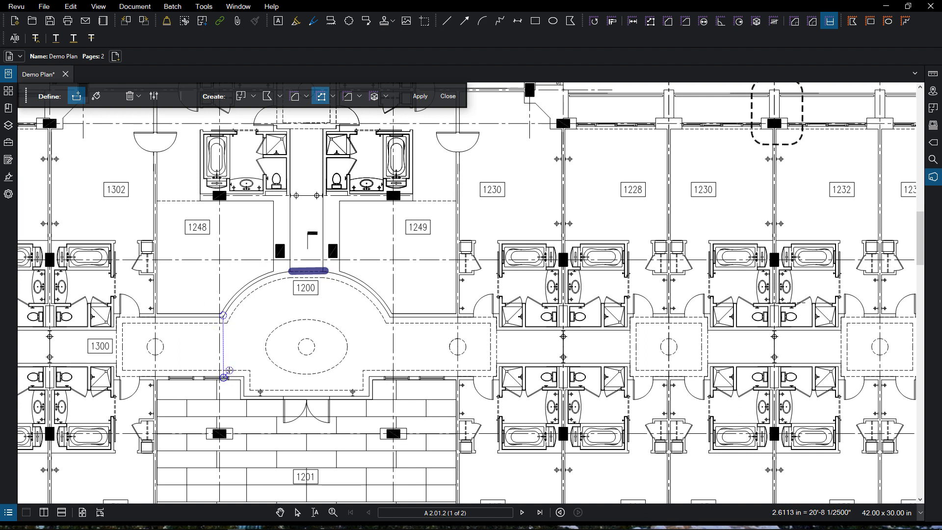
pyautogui.click(229, 370)
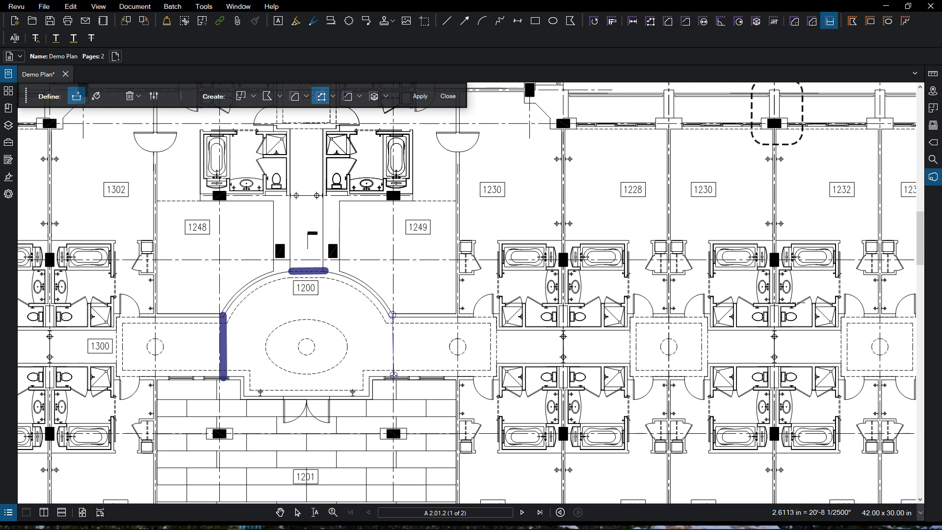
pyautogui.click(394, 377)
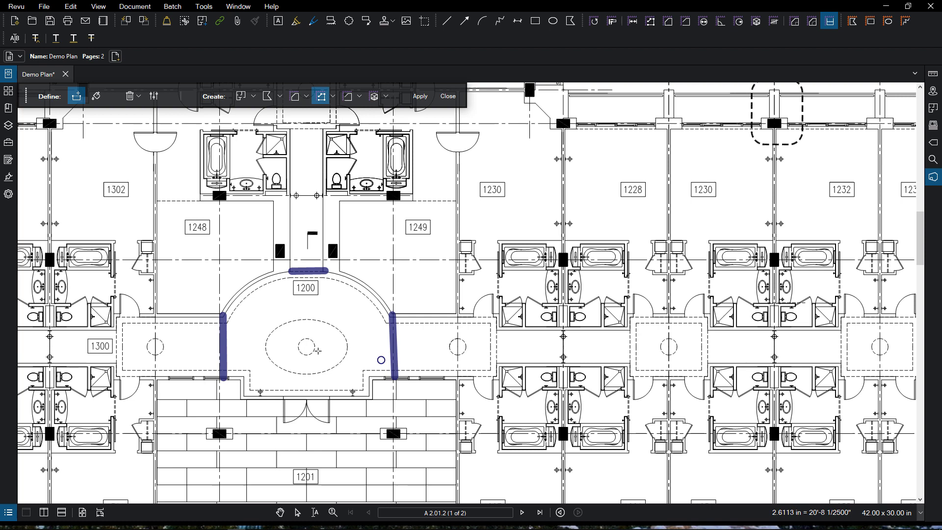
pyautogui.scroll(3, 305, 356)
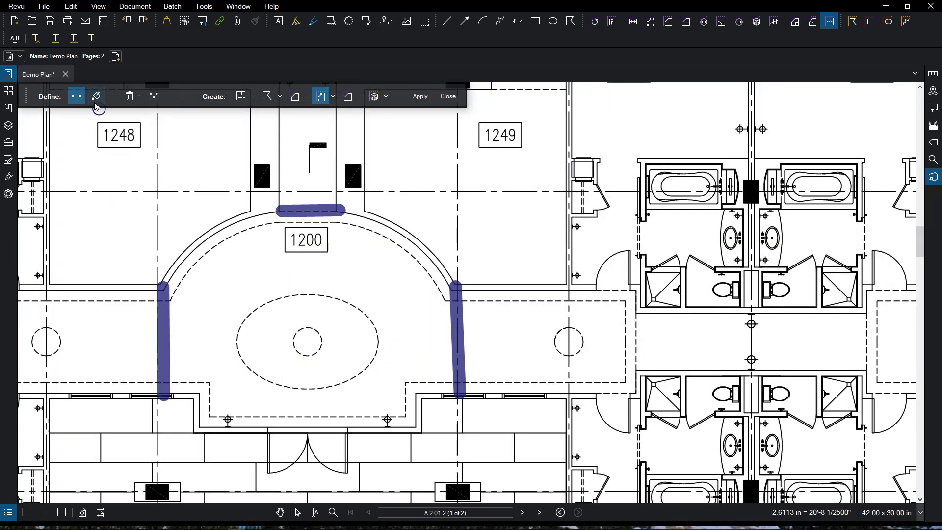
# Paint room 1200 with a Polygon Area fill and apply it as a 397 sf measurement
pyautogui.click(96, 96)
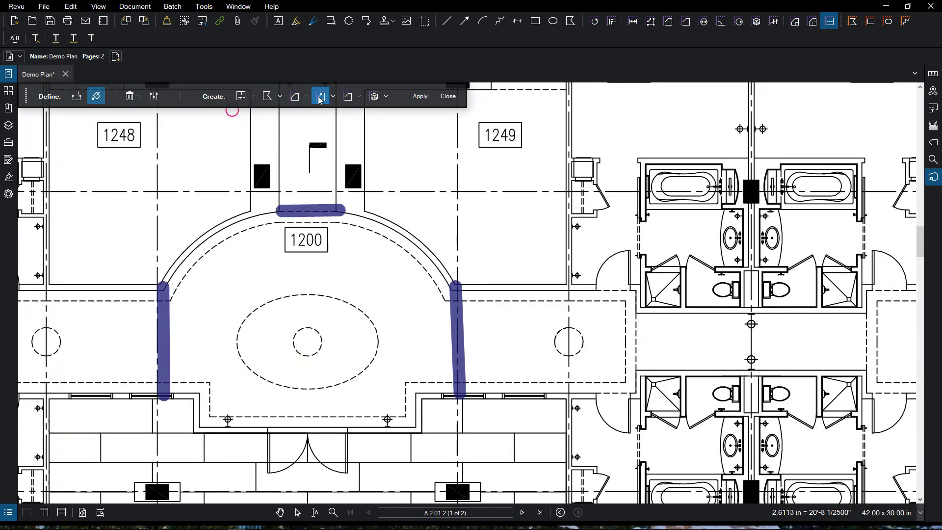
pyautogui.click(300, 100)
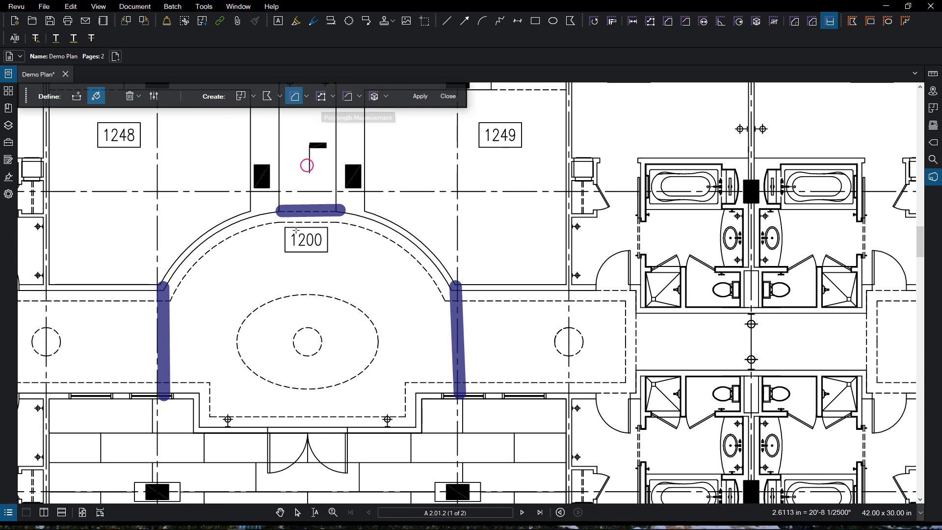
pyautogui.moveTo(312, 329)
pyautogui.mouseDown()
pyautogui.moveTo(258, 316)
pyautogui.moveTo(344, 343)
pyautogui.moveTo(376, 295)
pyautogui.moveTo(275, 337)
pyautogui.moveTo(237, 382)
pyautogui.mouseUp()
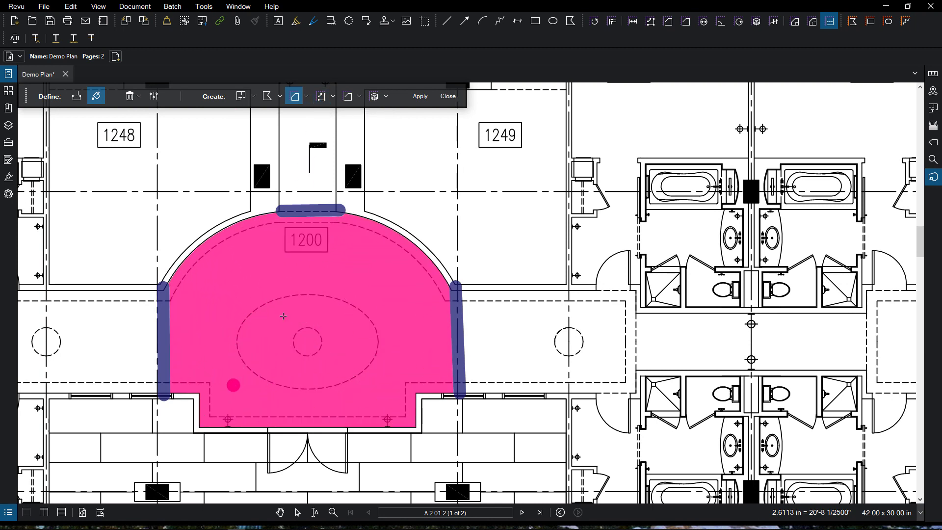
pyautogui.click(419, 96)
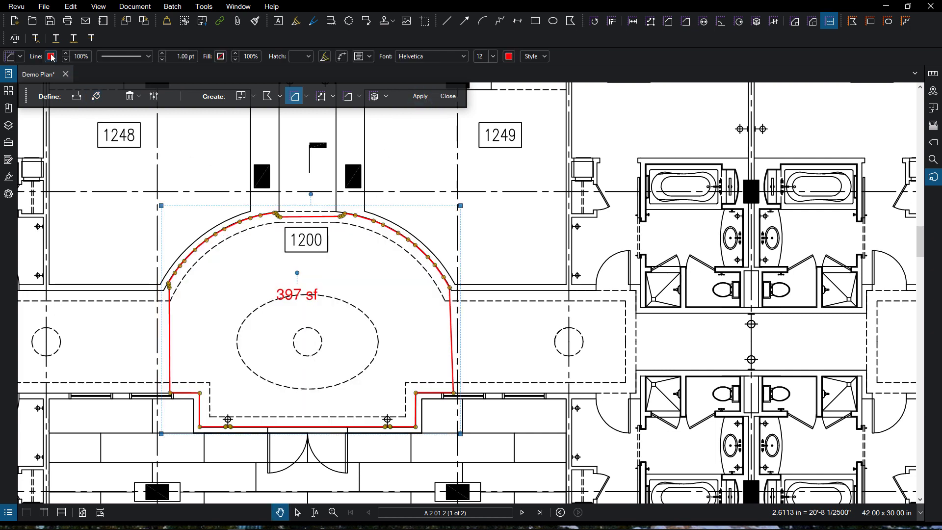
# Give room 1200's area an orange outline with 5 pt line width, then deselect it
pyautogui.click(51, 56)
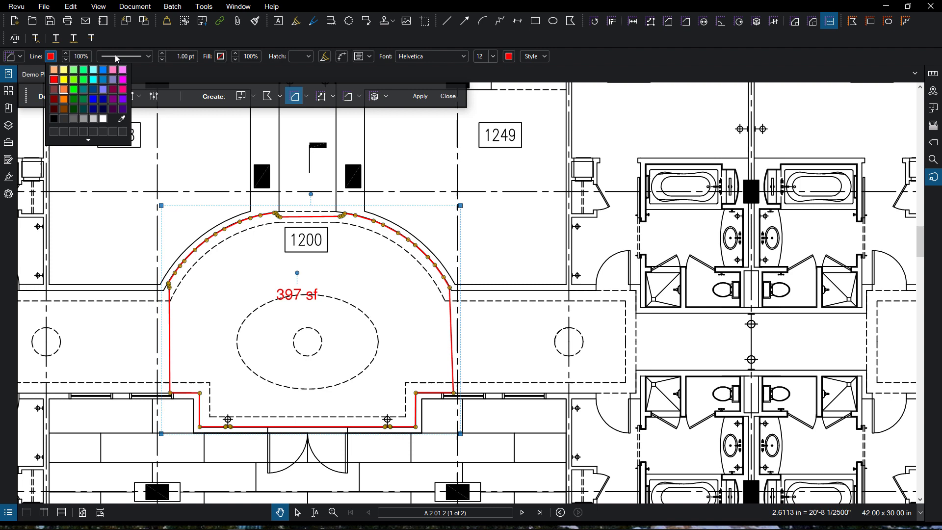
pyautogui.click(64, 90)
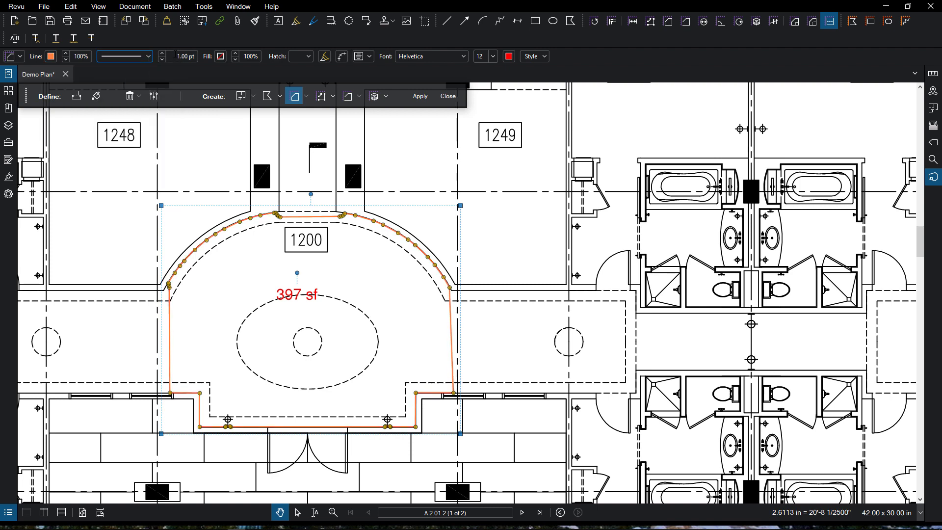
pyautogui.scroll(3, 186, 56)
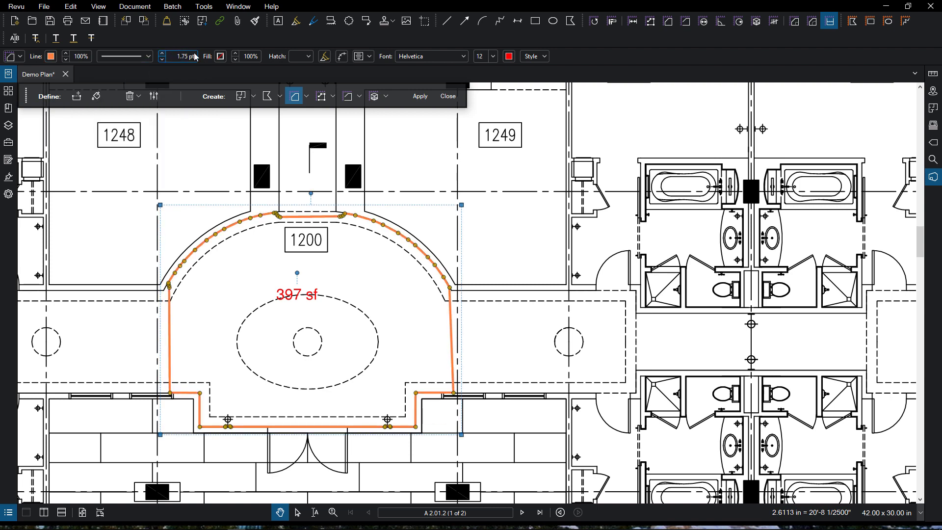
pyautogui.write('5')
pyautogui.press('Return')
pyautogui.scroll(4, 427, 339)
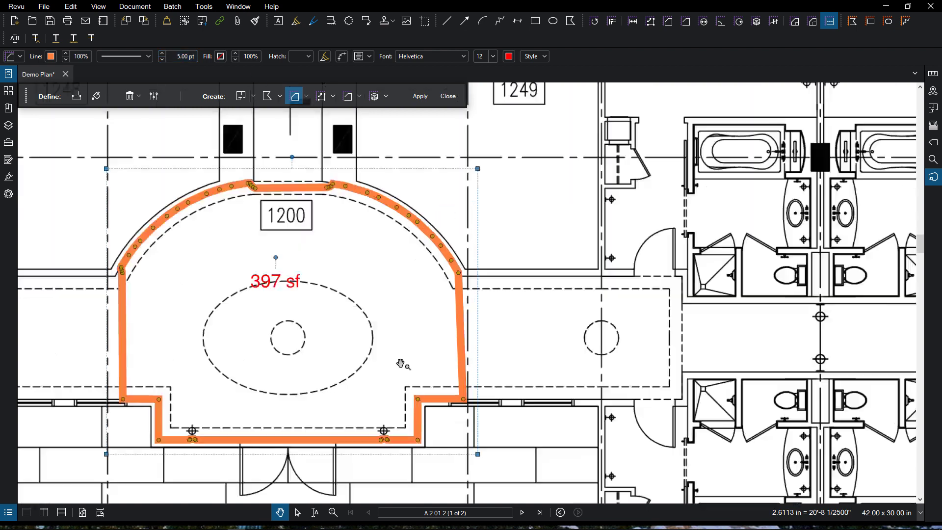
pyautogui.scroll(-2, 529, 344)
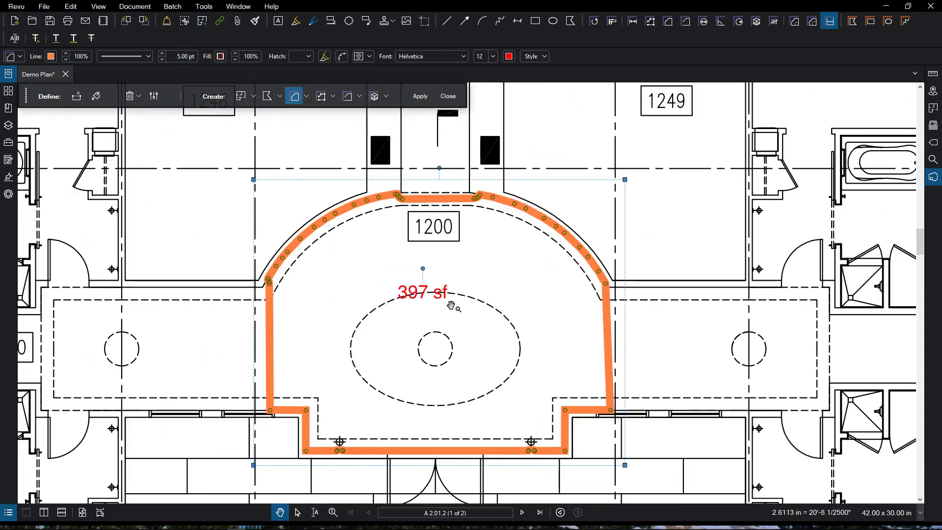
pyautogui.press('Escape')
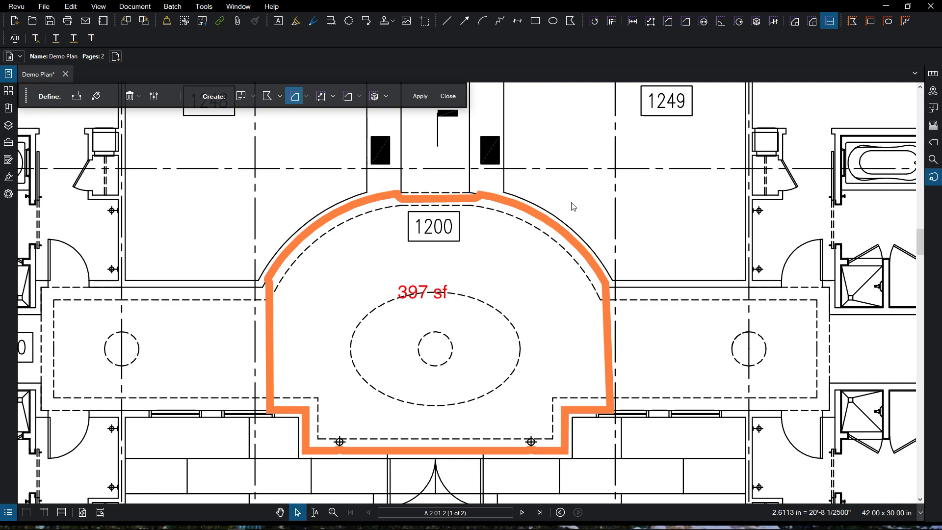
# Close the Dynamic Fill toolbar and zoom out to fit sheet A2.01.2, showing the pool and room 1200's 397 sf area
pyautogui.click(448, 96)
pyautogui.scroll(-3, 479, 242)
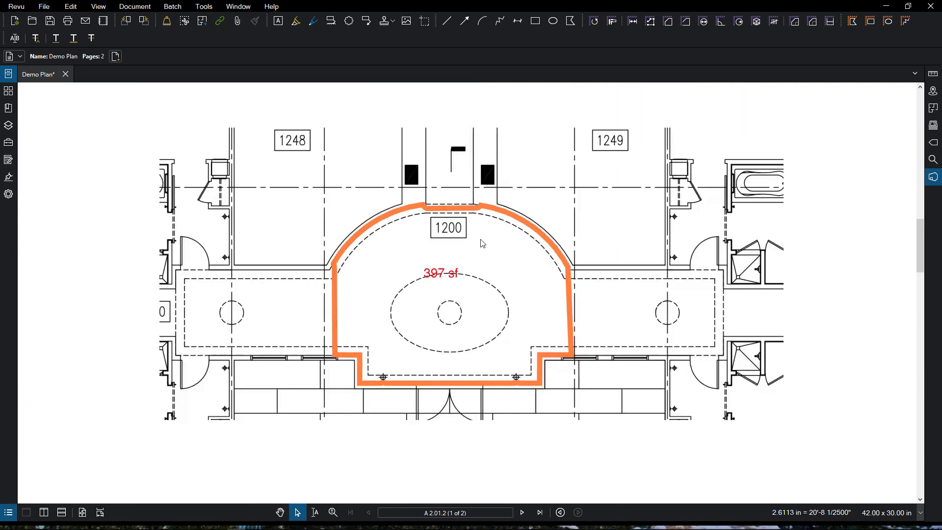
pyautogui.scroll(-8, 479, 242)
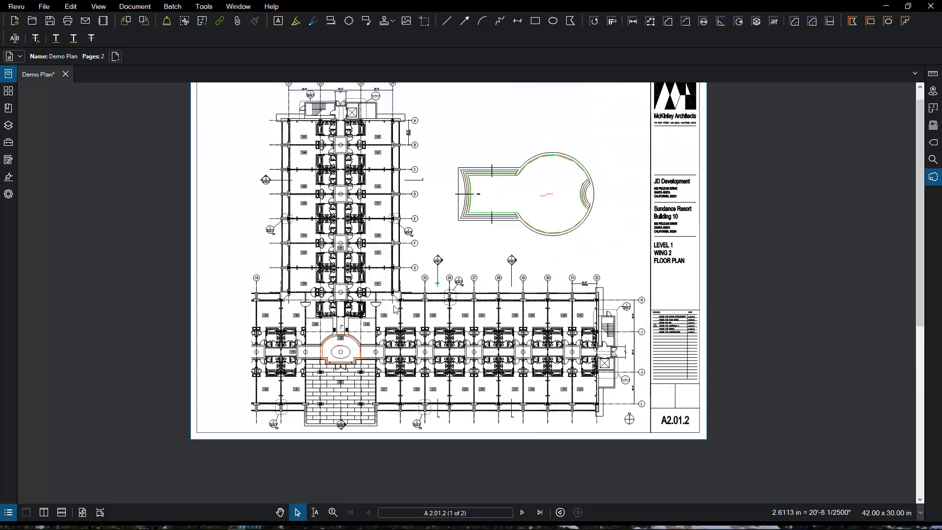
pyautogui.scroll(2, 398, 302)
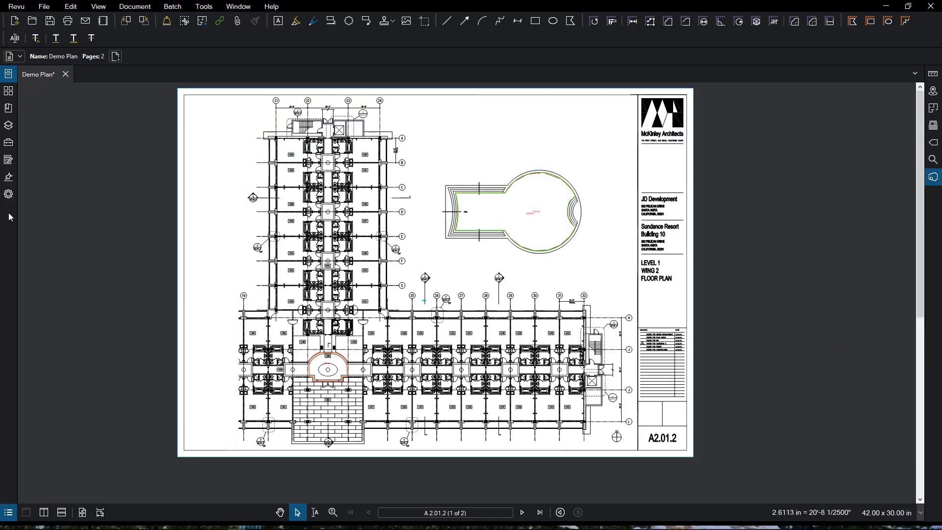